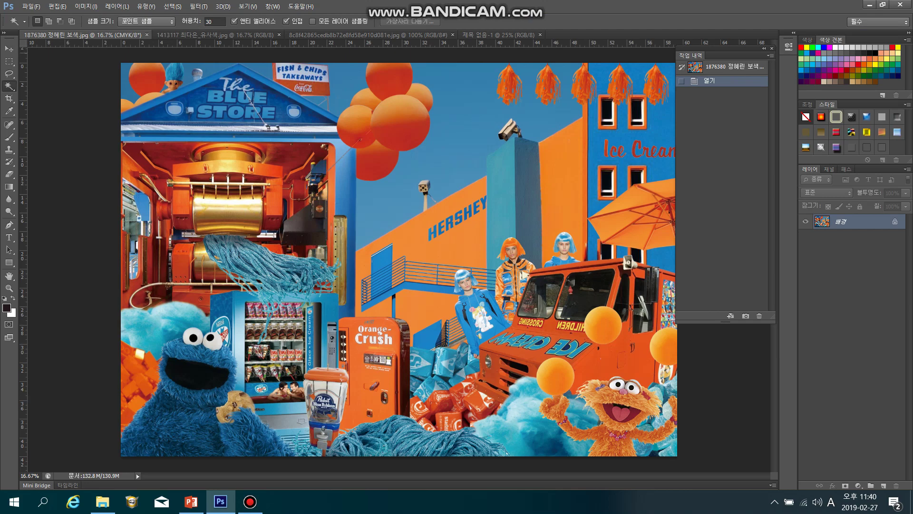
Place the photo of the woman in the orange dress into the blank untitled document.
left_click(220, 35)
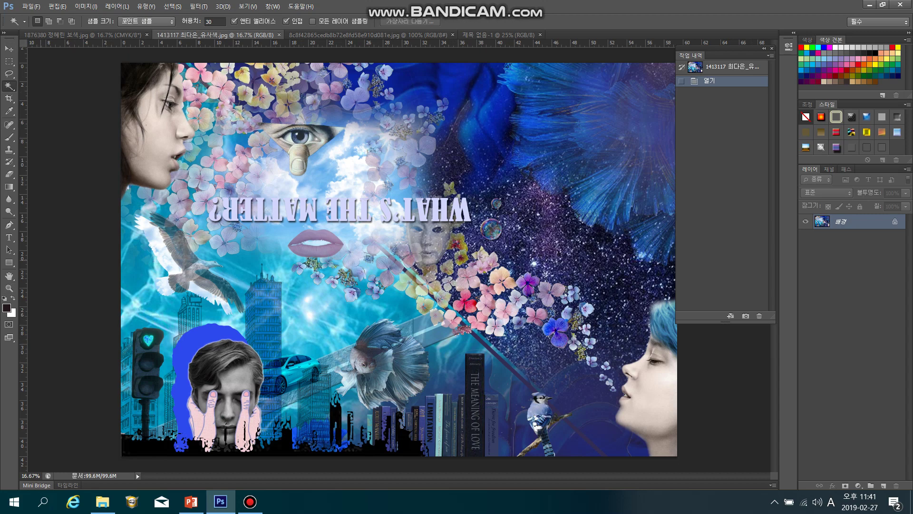
left_click(9, 49)
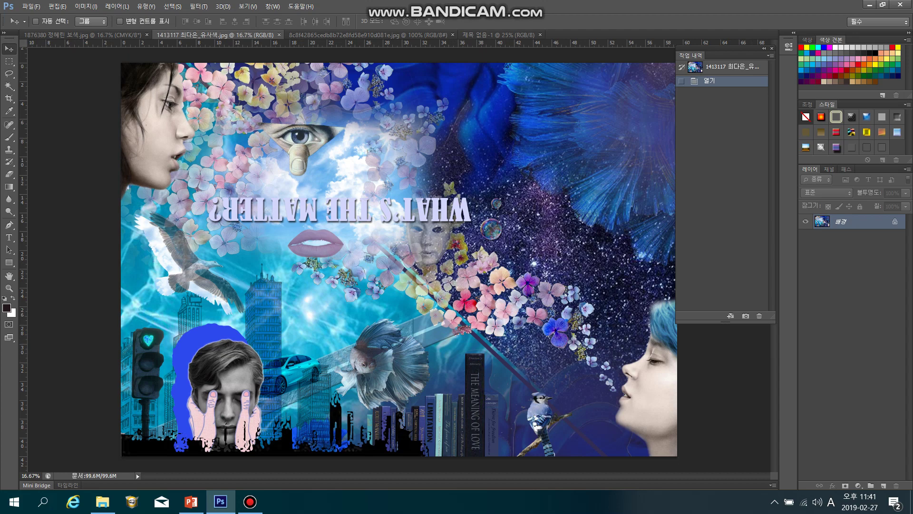
left_click(519, 36)
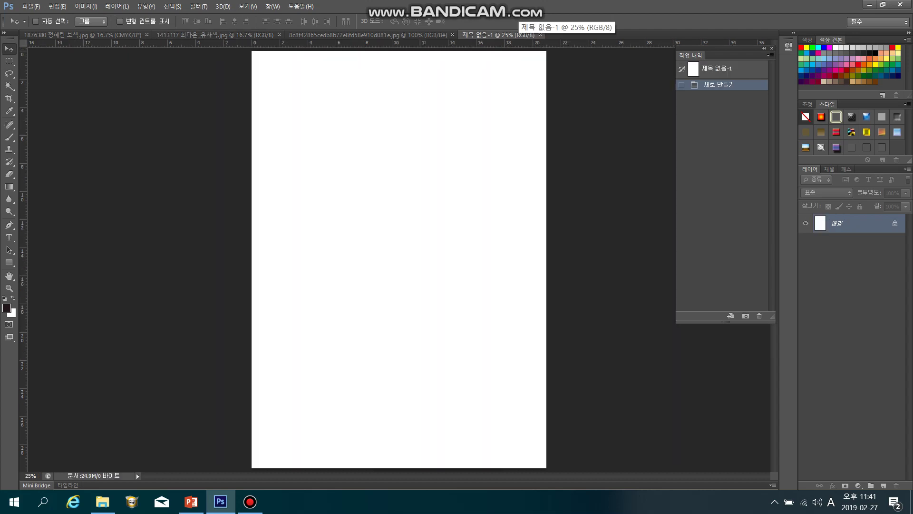
left_click(31, 7)
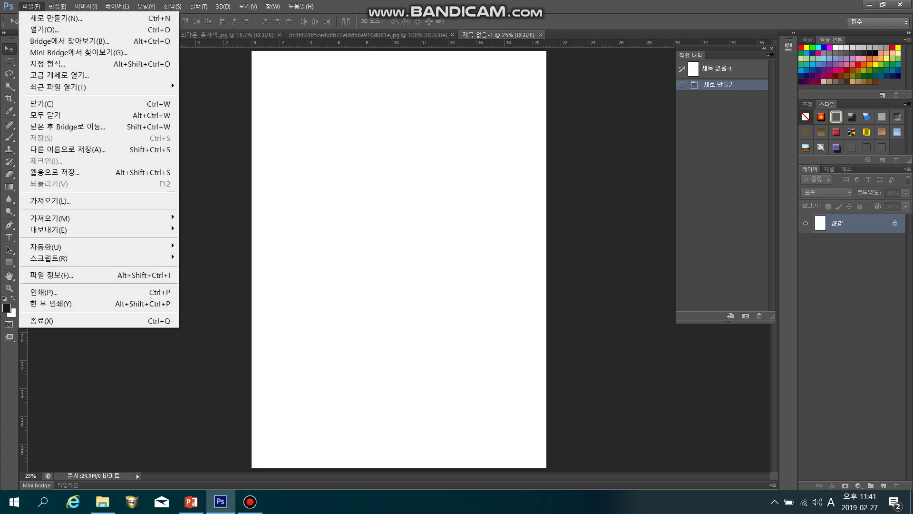
left_click(49, 201)
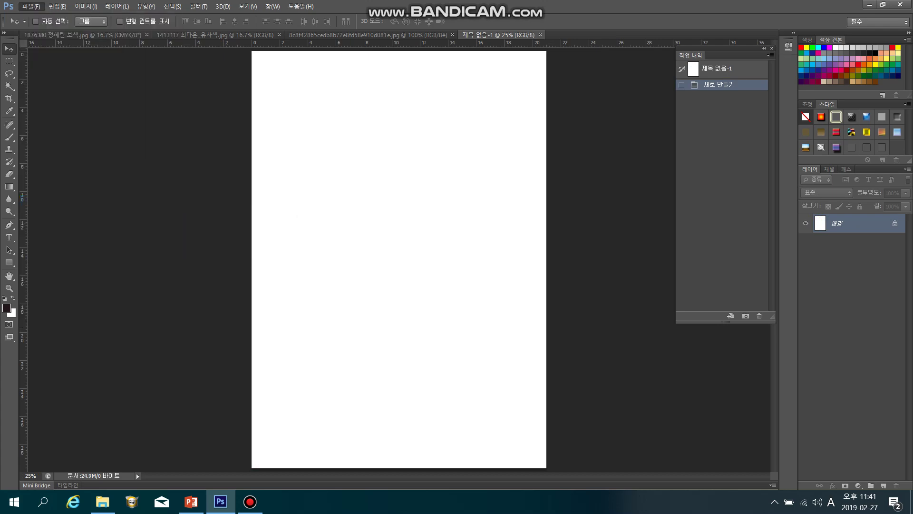
double_click(176, 267)
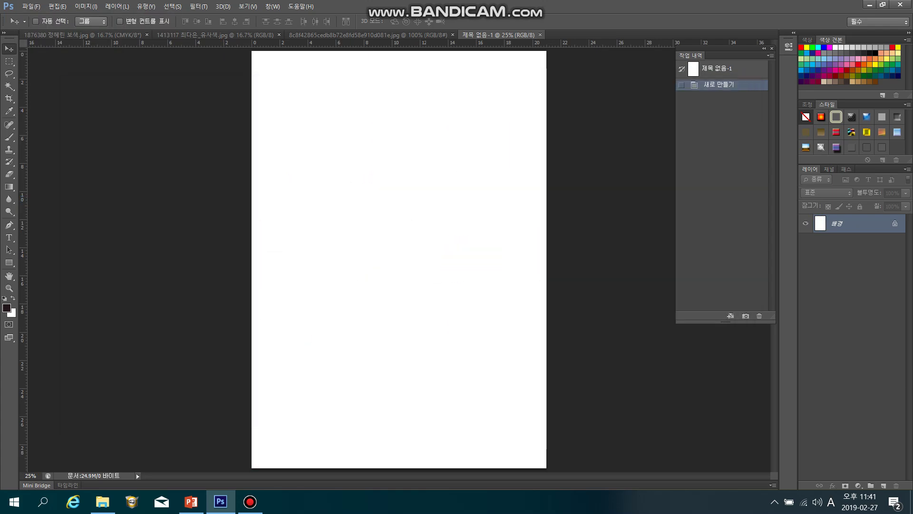
key("Return")
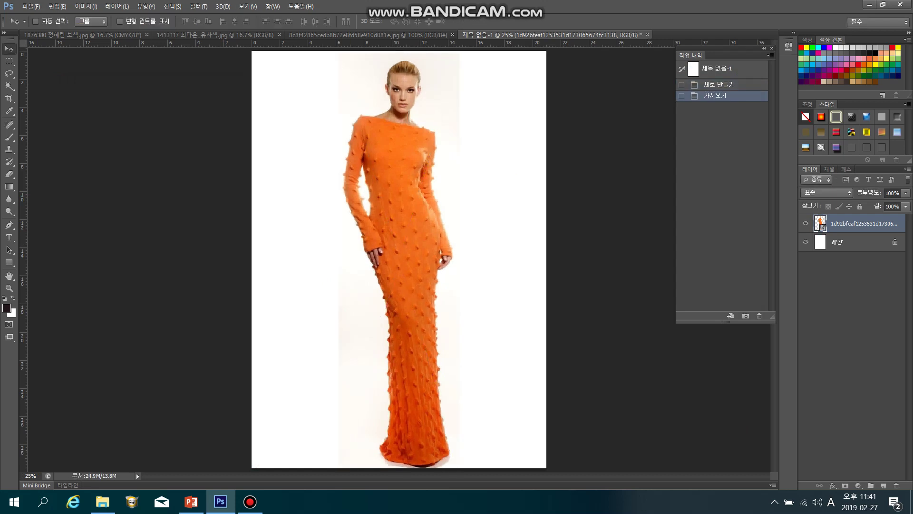
Rasterize the placed photo's layer and move it toward the left side of the page.
right_click(861, 224)
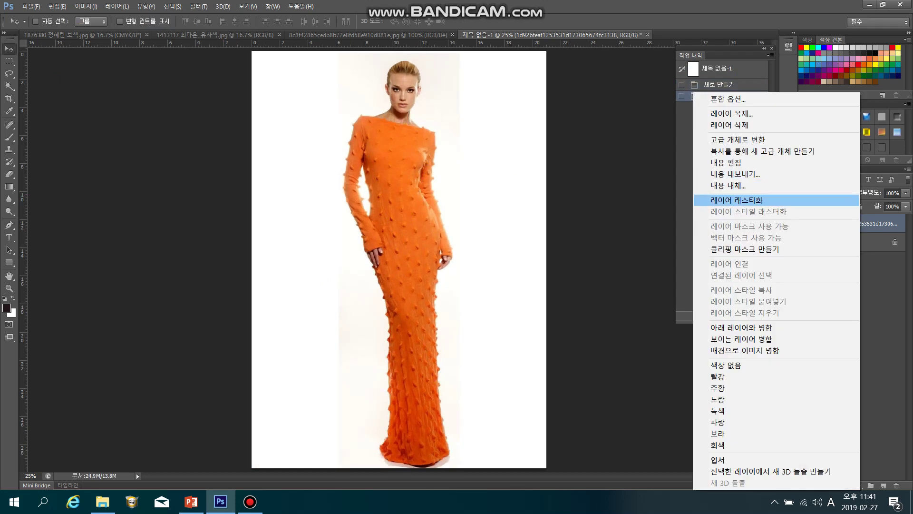
left_click(822, 201)
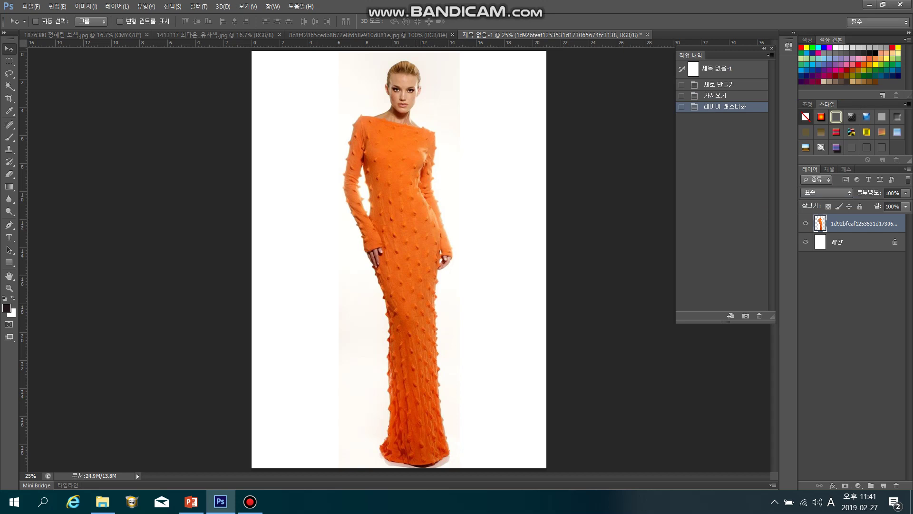
left_click_drag(417, 195, 347, 222)
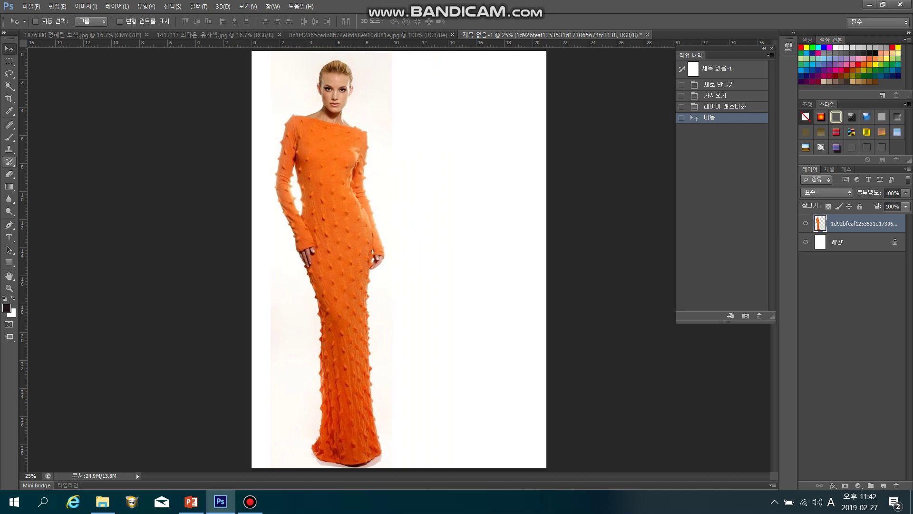
Try to erase the photo's background beside the woman's head and shoulder by hand with the Eraser.
left_click(9, 174)
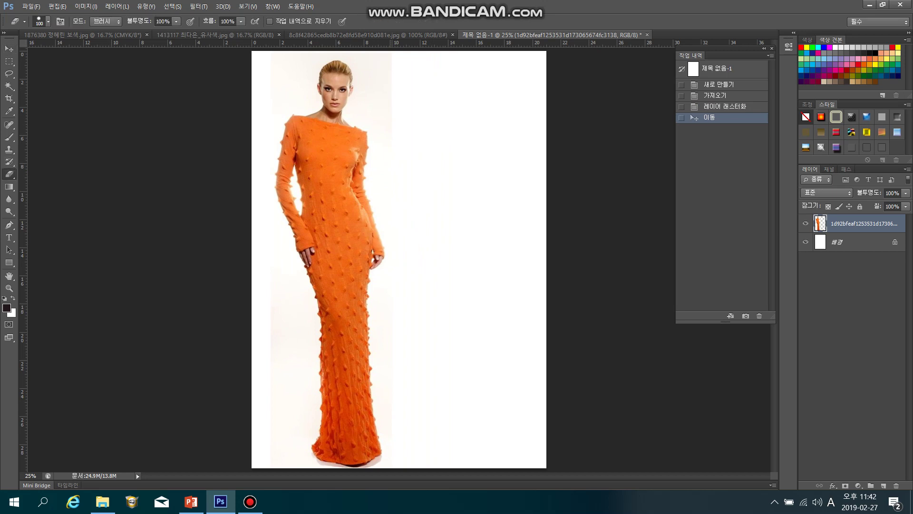
mouse_move(386, 71)
left_mouse_down()
mouse_move(368, 93)
mouse_move(372, 106)
left_mouse_up()
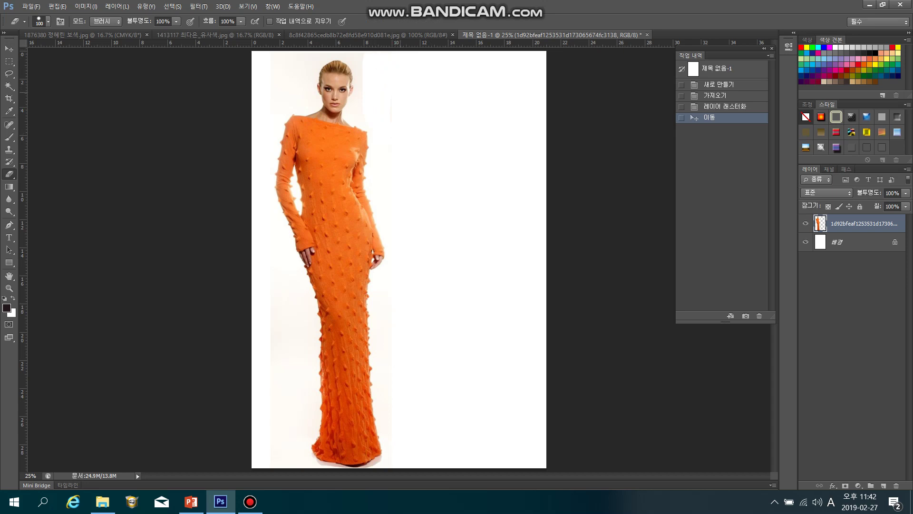
left_click_drag(368, 62, 358, 81)
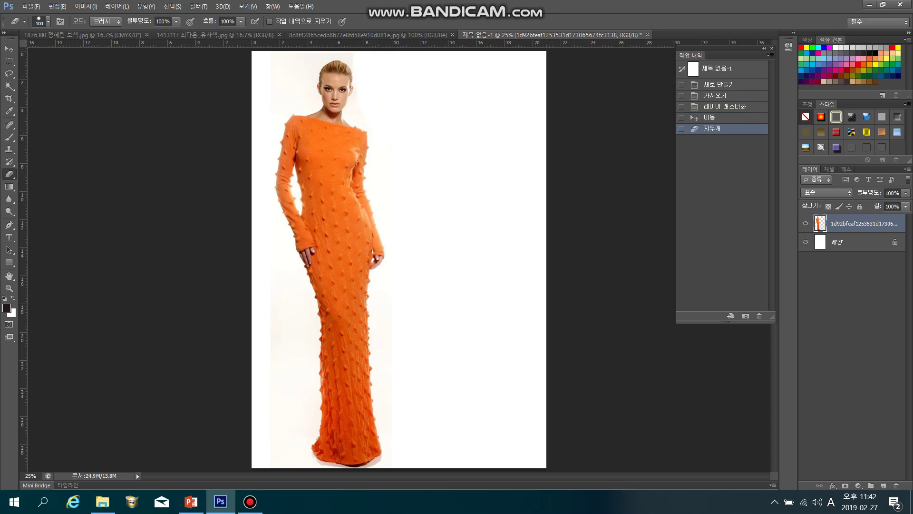
key("ctrl+plus")
key("ctrl+plus")
key("ctrl+plus")
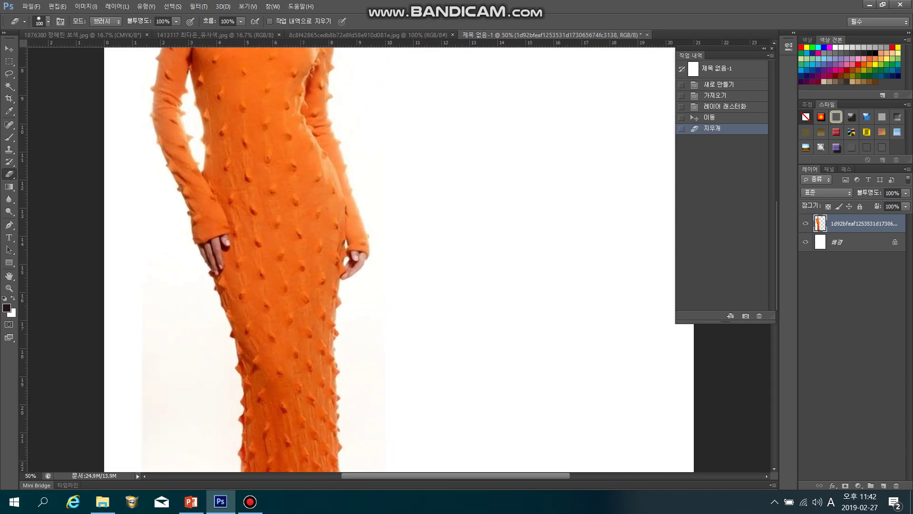
key("ctrl+plus")
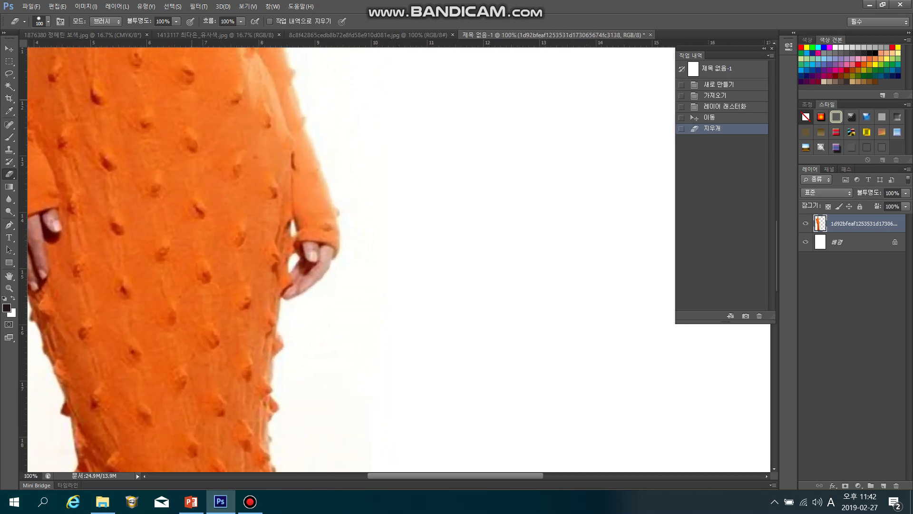
left_click_drag(176, 150, 262, 304)
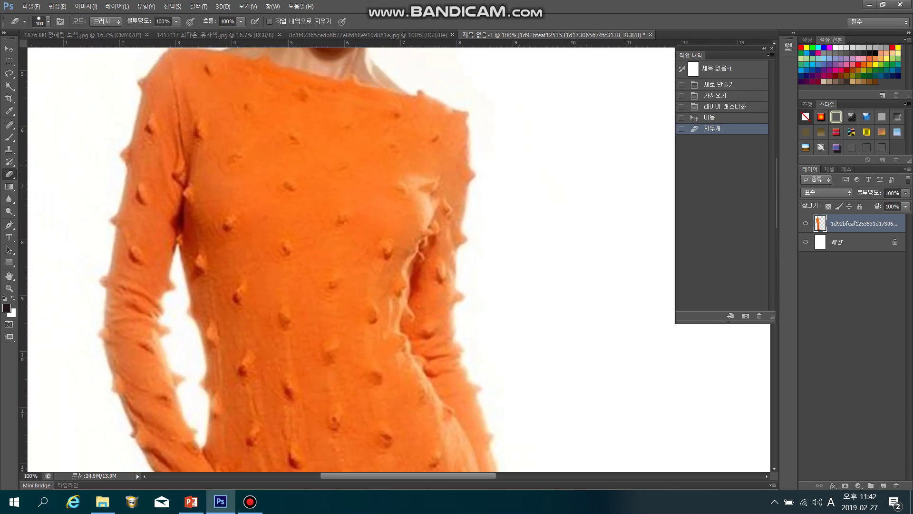
left_click_drag(361, 191, 345, 382)
mouse_move(374, 92)
left_mouse_down()
mouse_move(347, 201)
mouse_move(378, 284)
left_mouse_up()
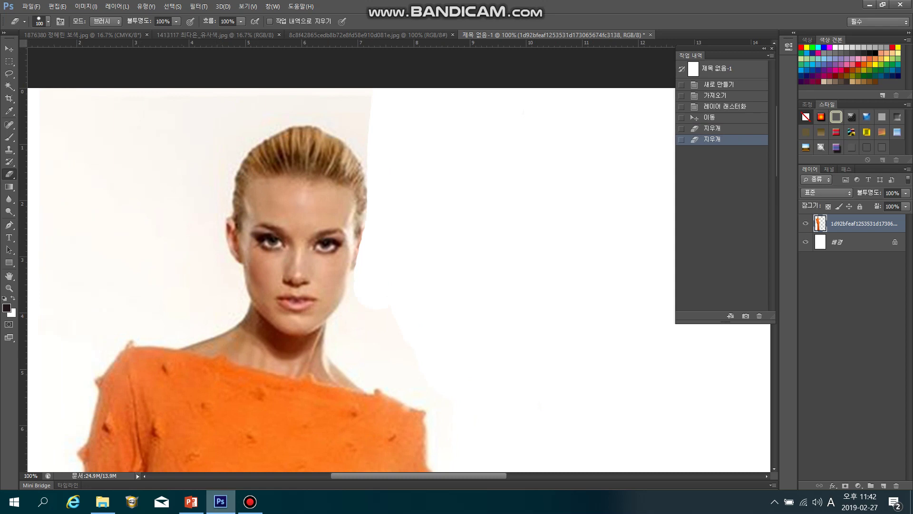
Undo the eraser strokes on the woman's photo.
key("ctrl+z")
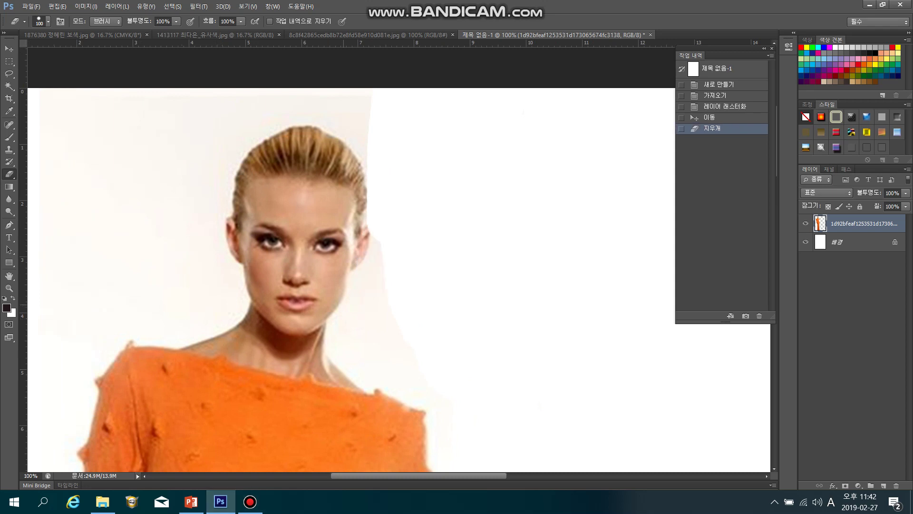
key("ctrl+alt+z")
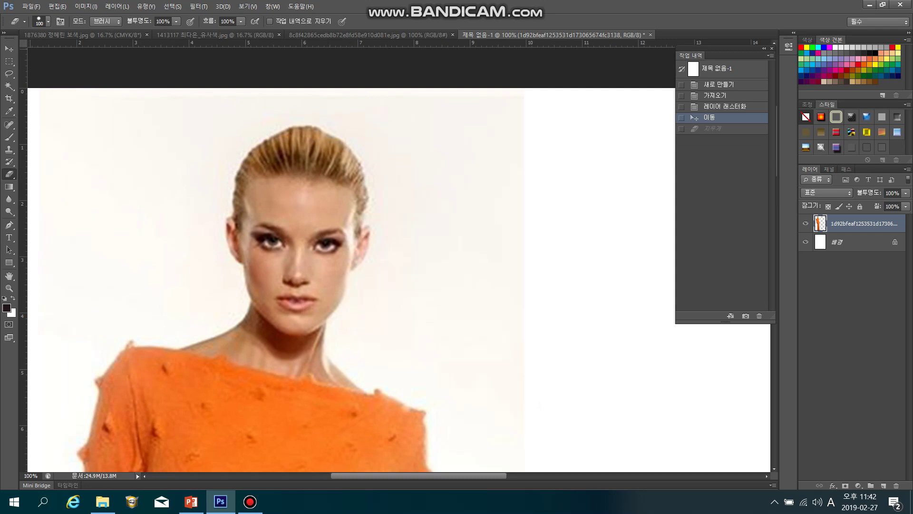
key("v")
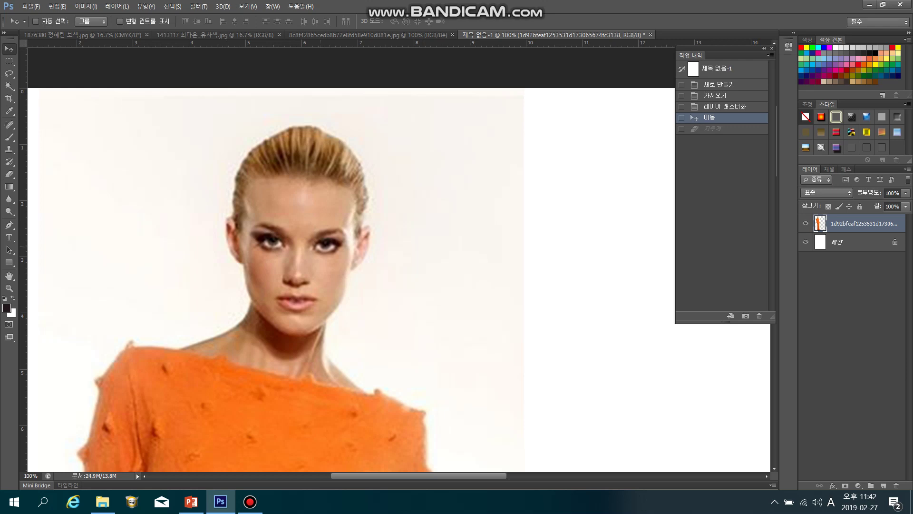
key("ctrl+0")
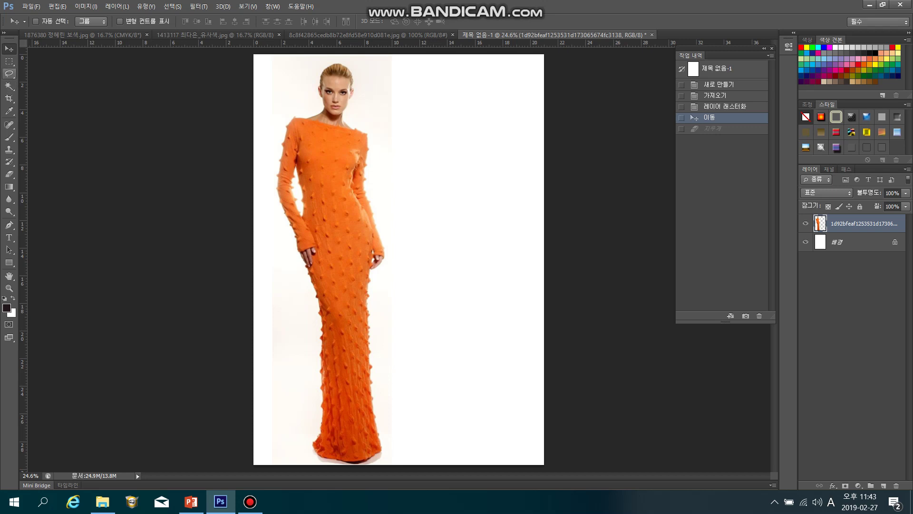
Try selecting the background around the woman using the Magic Wand with a tolerance of 30.
left_click(9, 86)
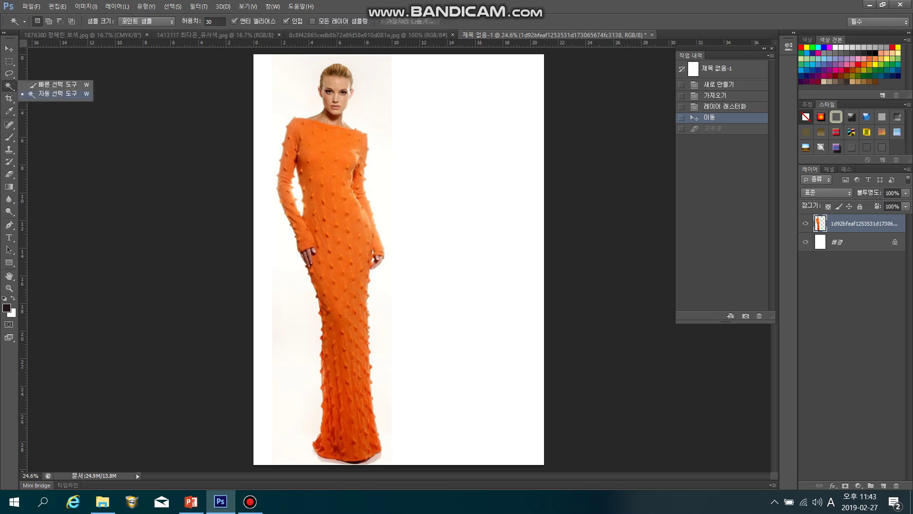
left_click(58, 94)
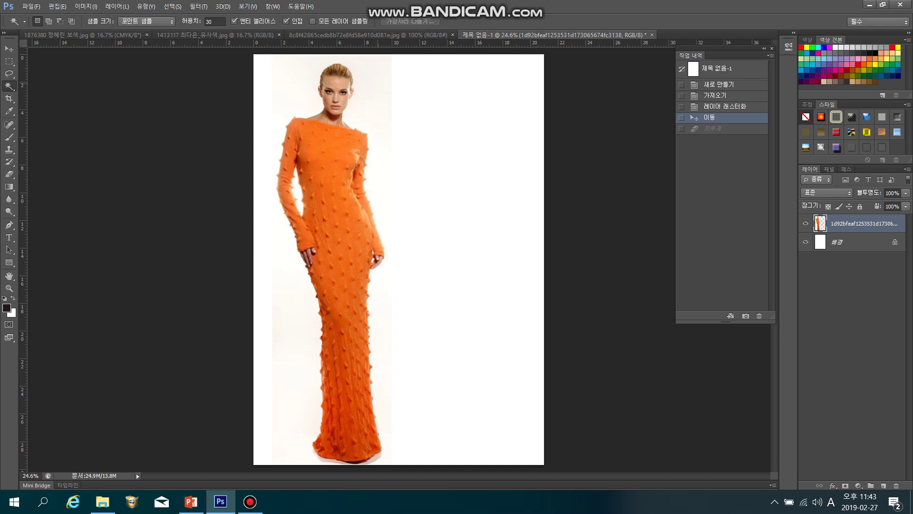
left_click(375, 84)
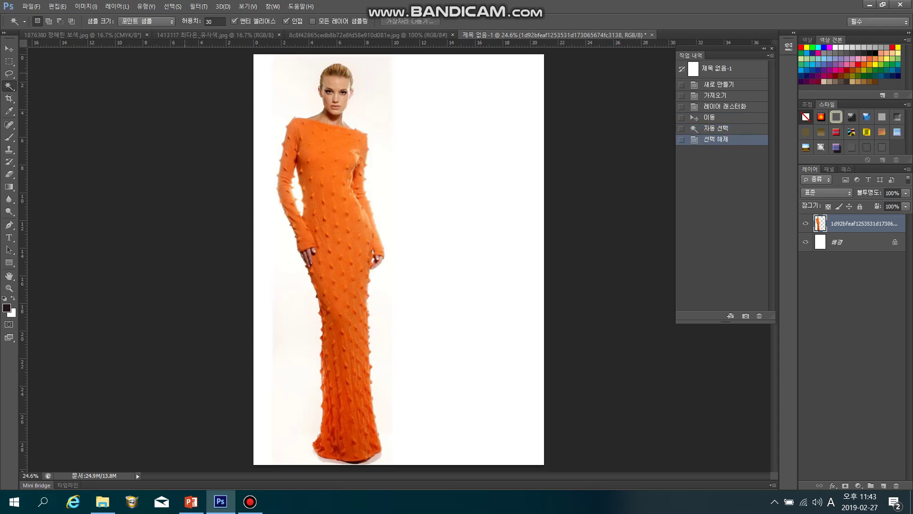
Try the background selection with the Magic Wand tolerance set to 10 and clear the selection.
double_click(209, 21)
type("10")
key("Return")
left_click(372, 84)
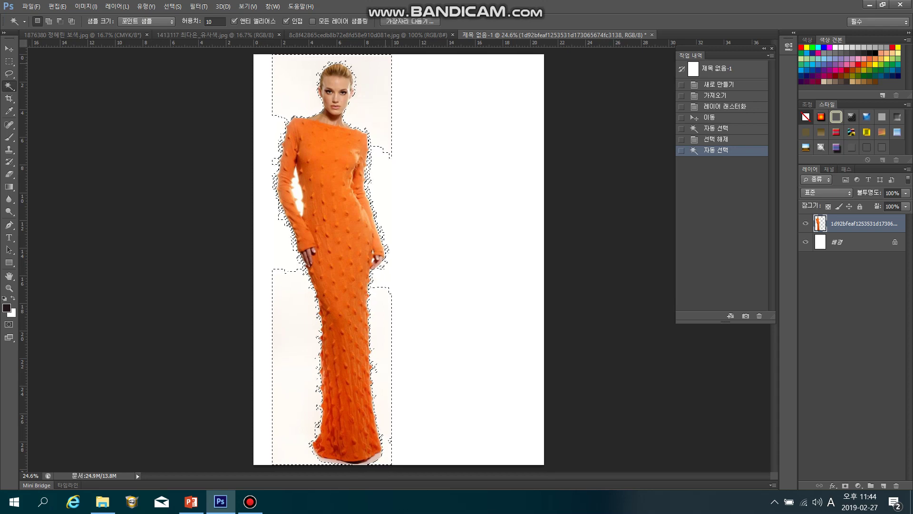
key("ctrl+d")
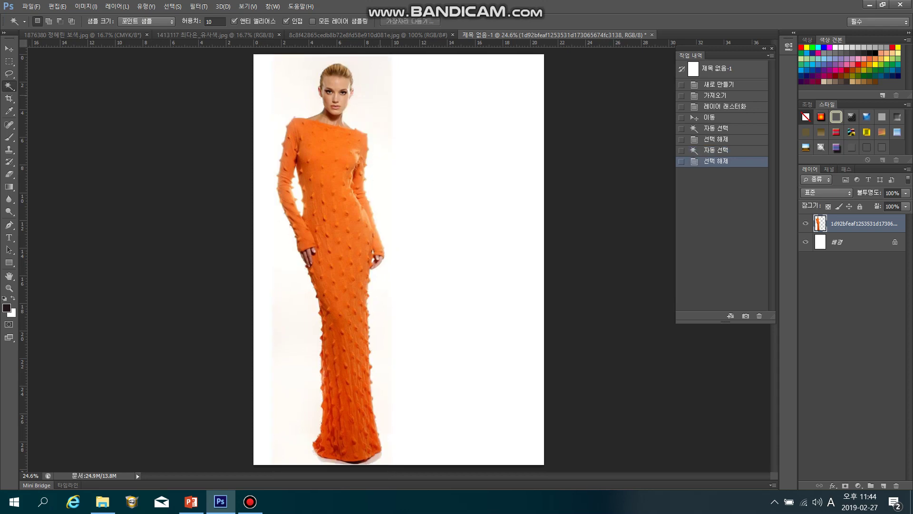
Set the Magic Wand tolerance to 30 and select the background around the woman, including the gap between her arm and torso.
double_click(209, 22)
type("3")
key("Return")
left_click(369, 108)
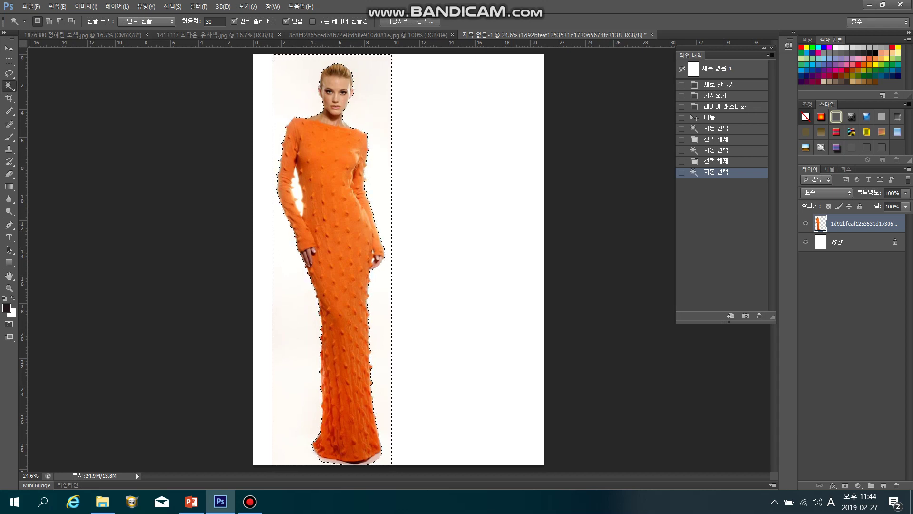
key("shift")
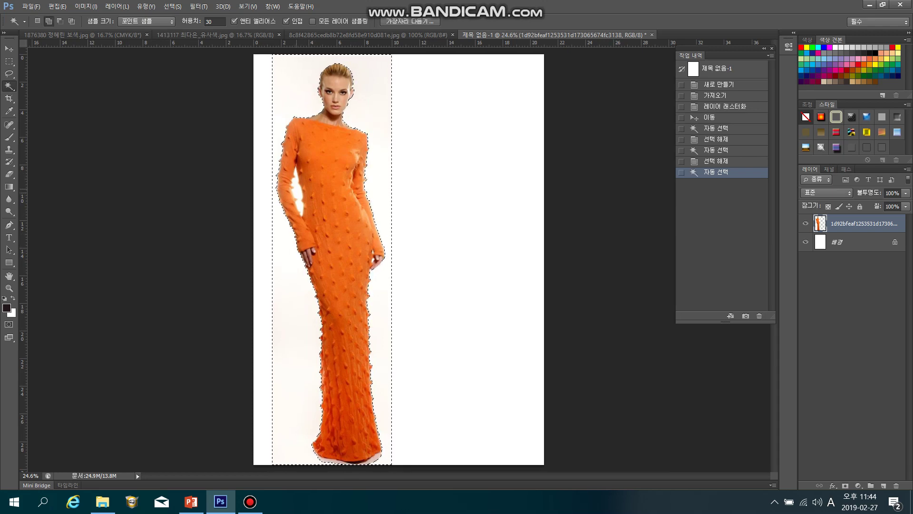
left_click(296, 189, "shift")
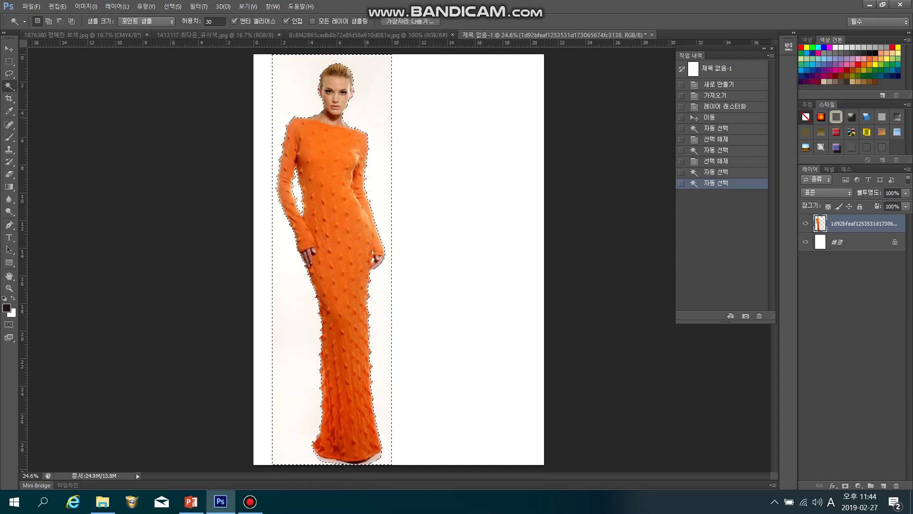
Delete the selected background and shift the cut-out woman slightly to the left.
key("Delete")
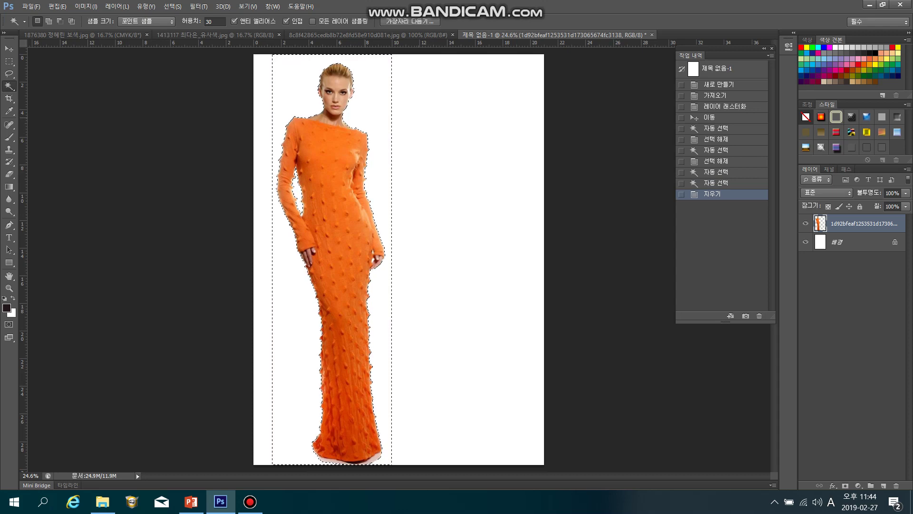
key("ctrl+d")
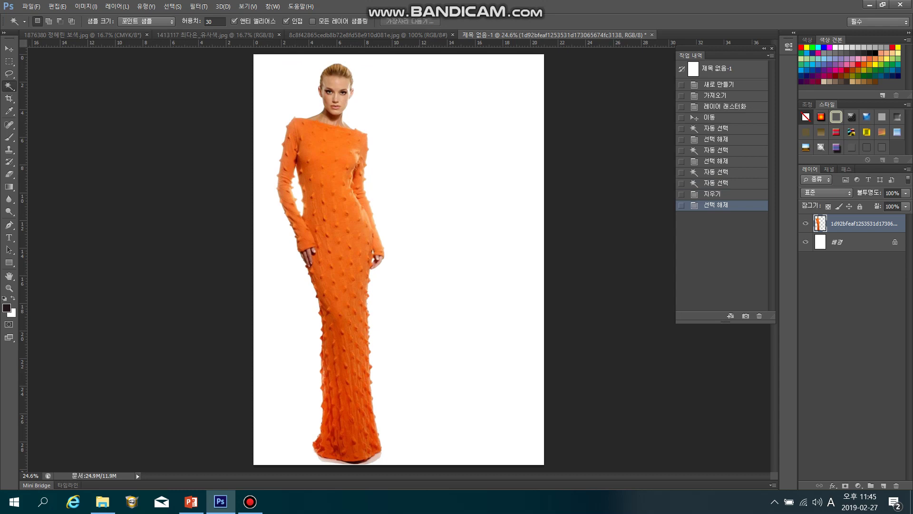
key("v")
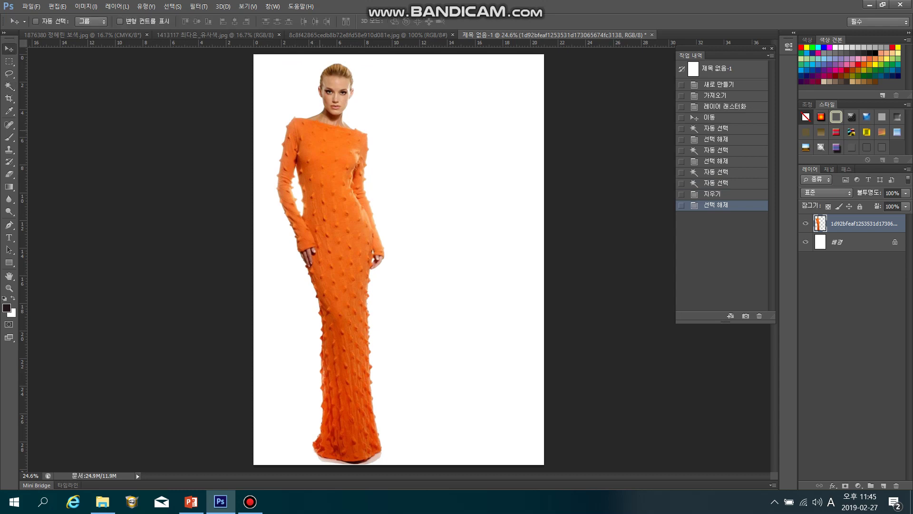
mouse_move(330, 163)
left_mouse_down()
mouse_move(357, 177)
mouse_move(443, 150)
mouse_move(458, 176)
mouse_move(458, 163)
mouse_move(327, 166)
left_mouse_up()
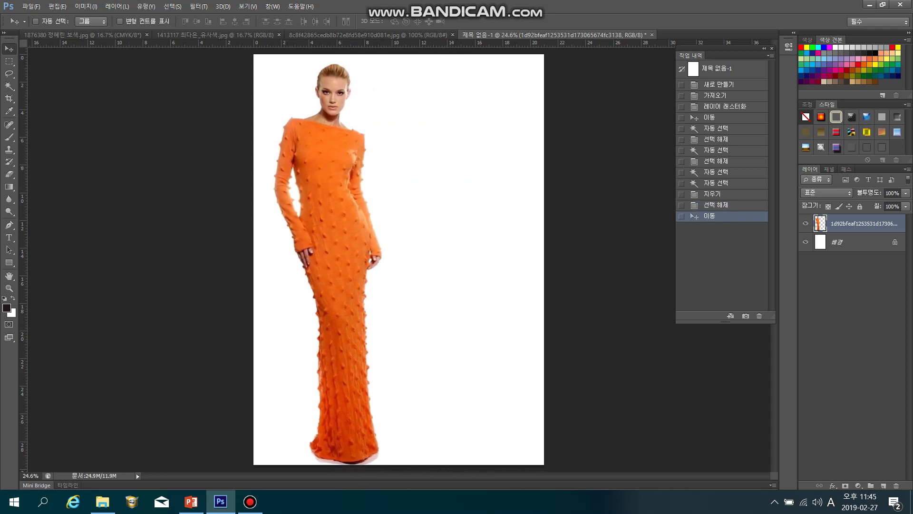
Switch to the balloon photo, select the blue sky with the Magic Wand at tolerance 30, and undo the added cloudy corner.
left_click(371, 35)
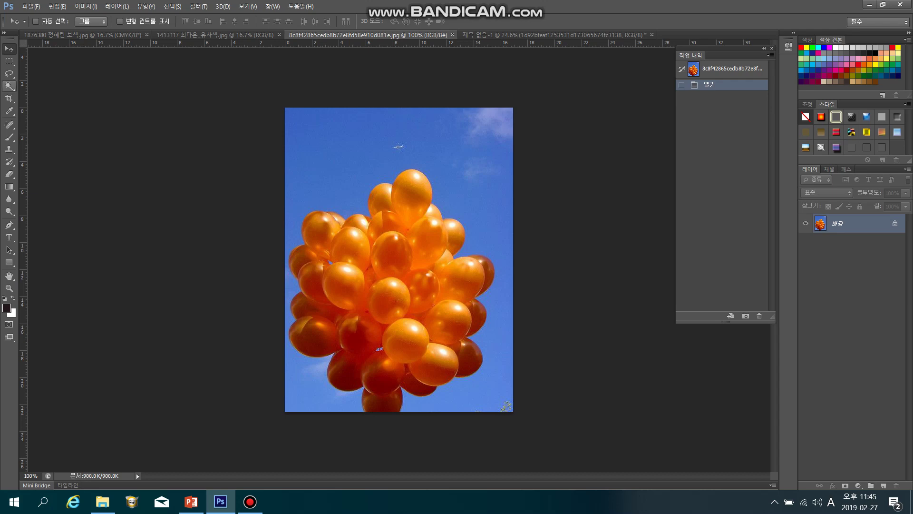
left_click(9, 86)
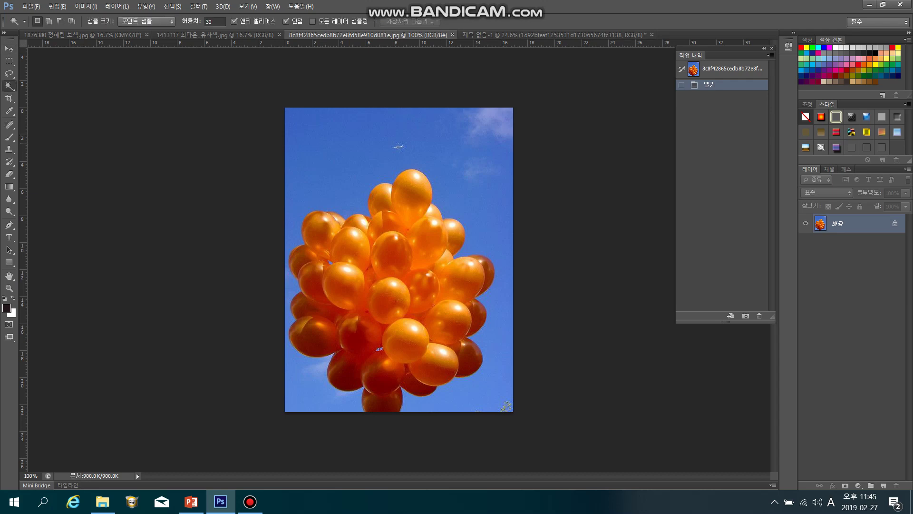
left_click(399, 146)
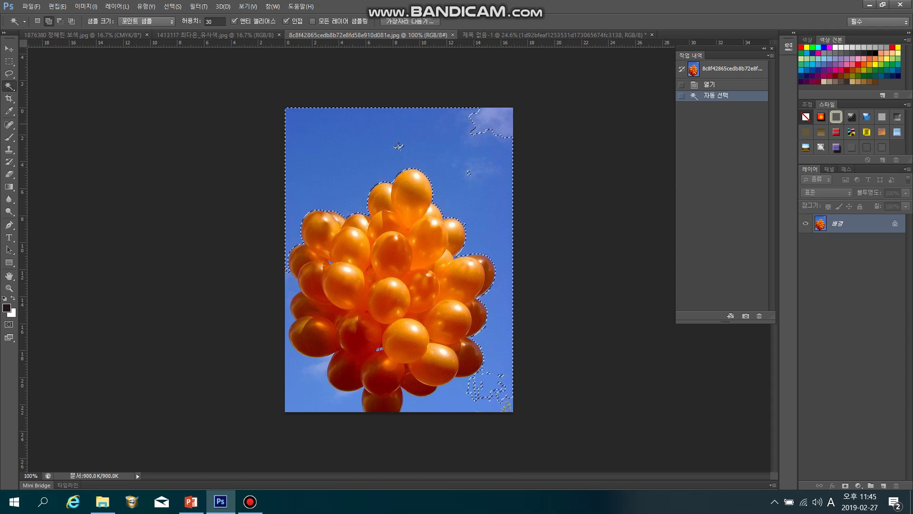
left_click(505, 124, "shift")
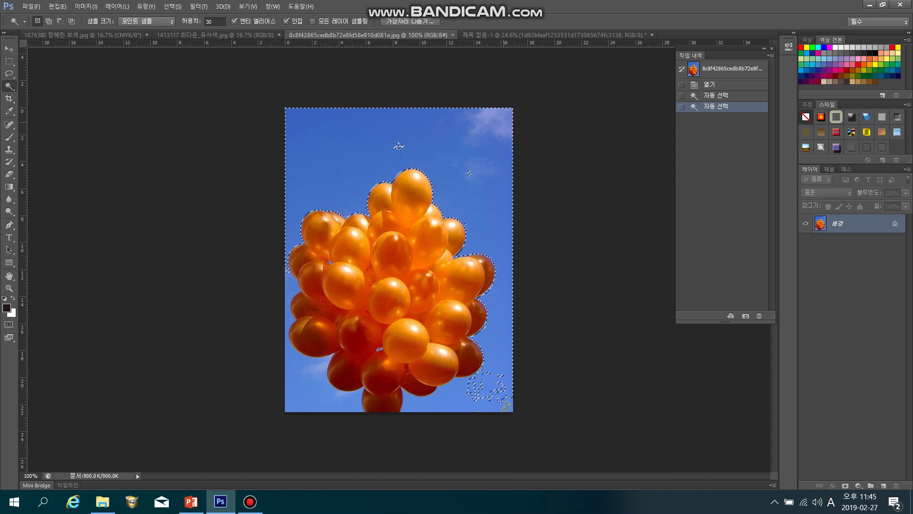
key("ctrl+z")
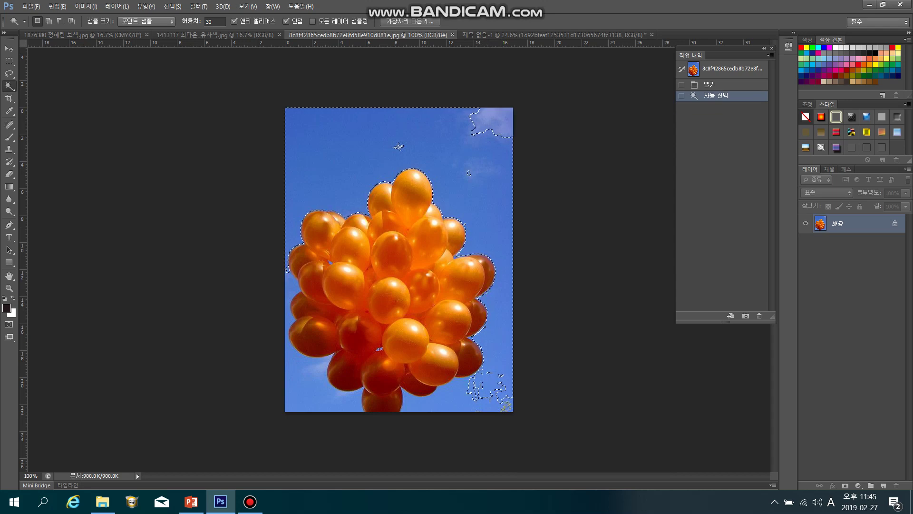
Add the cloudy upper-right corner and the speckled lower-right patch of sky to the selection with the Rectangular Marquee tool.
left_click(9, 61)
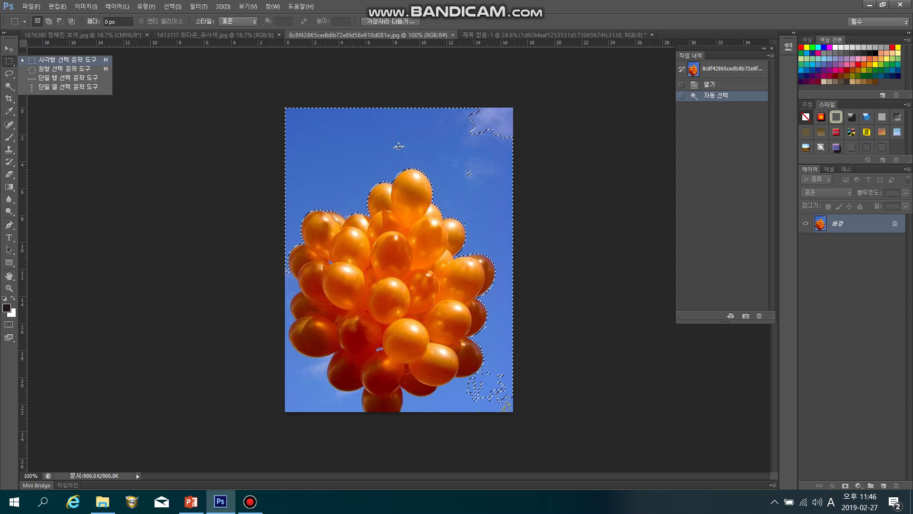
left_click(86, 61)
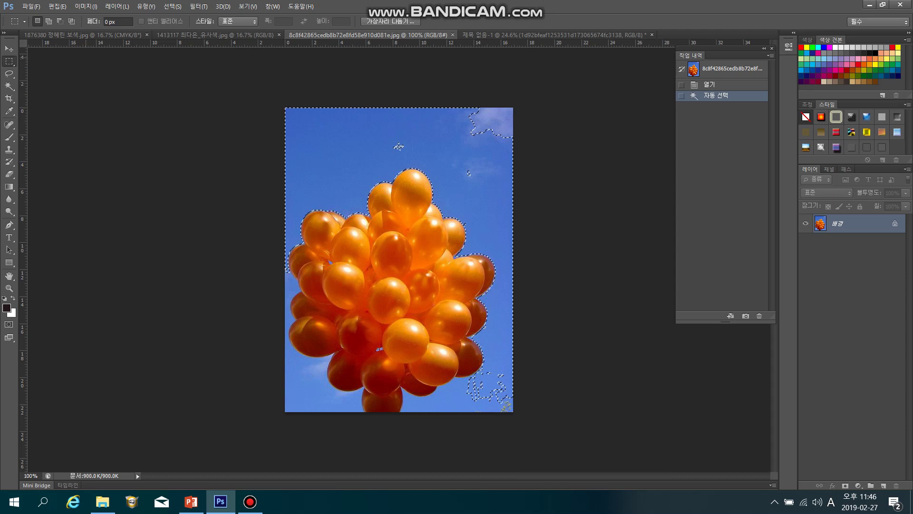
key("shift")
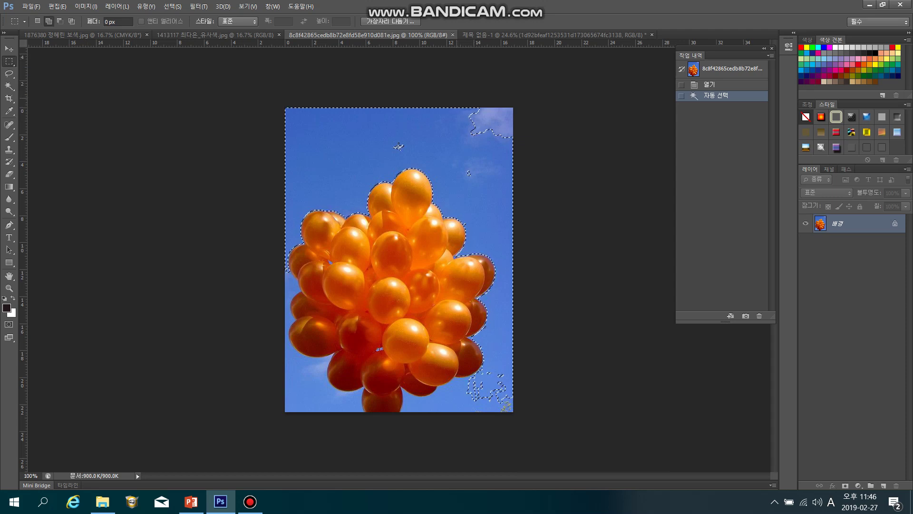
left_click_drag(453, 94, 547, 171)
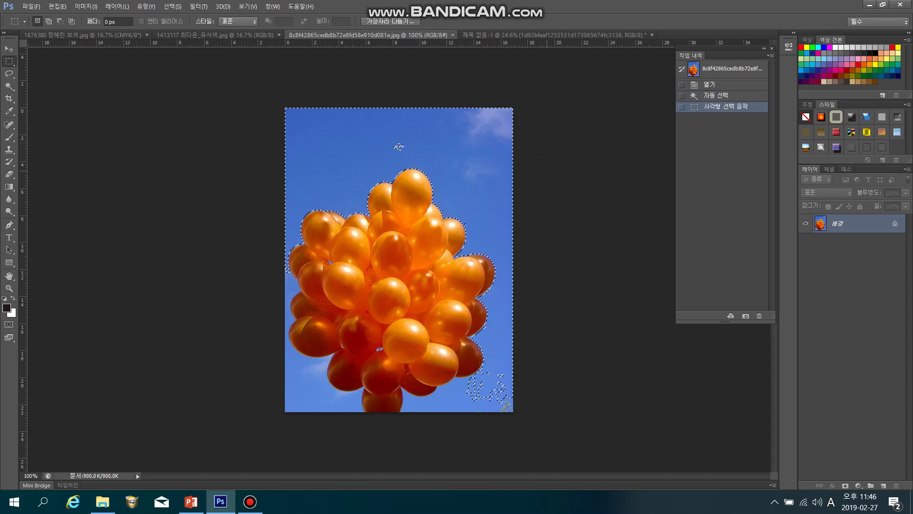
key("shift")
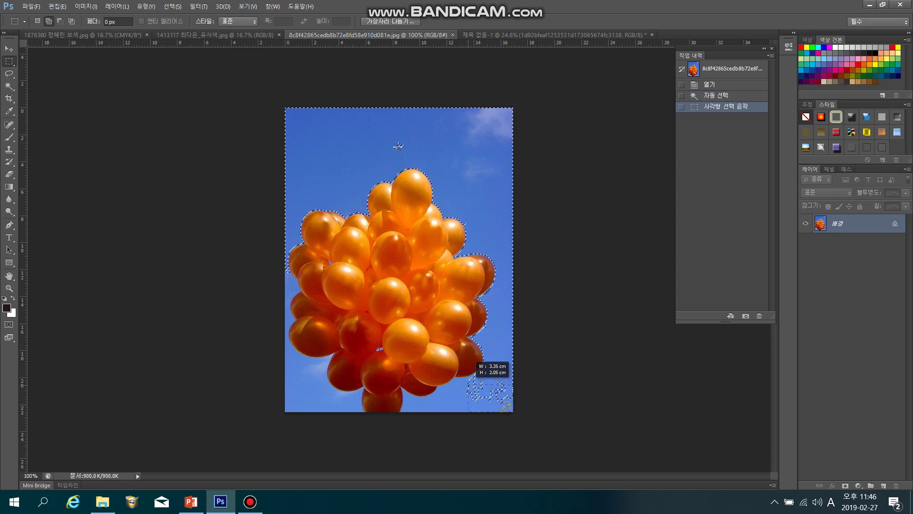
left_click_drag(463, 381, 463, 381)
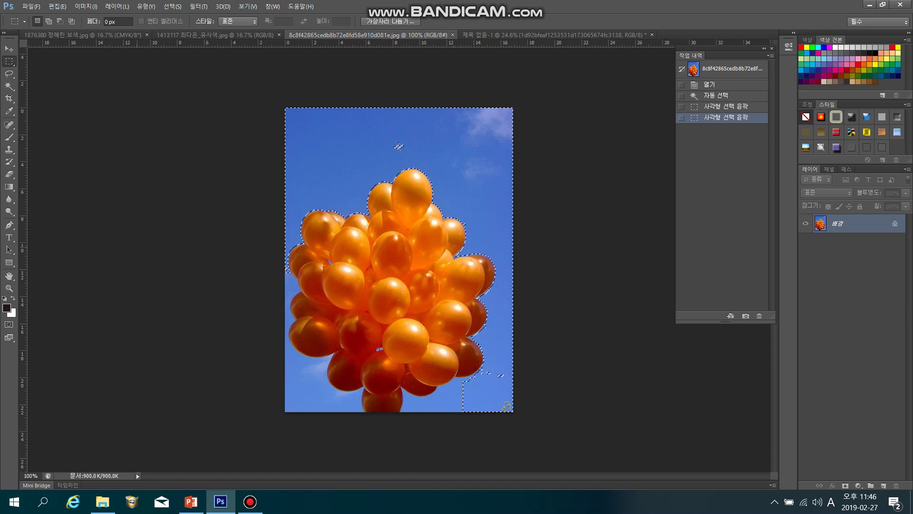
Add the remaining sky around the lower balloons to the selection with the Magic Wand, and include stray unselected bits with the Rectangular Marquee.
key("w")
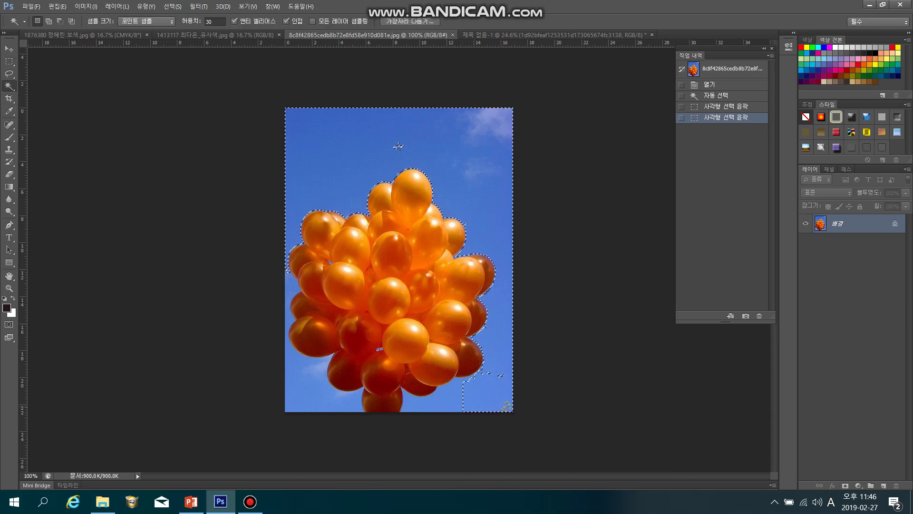
key("shift")
left_click(398, 146, "shift")
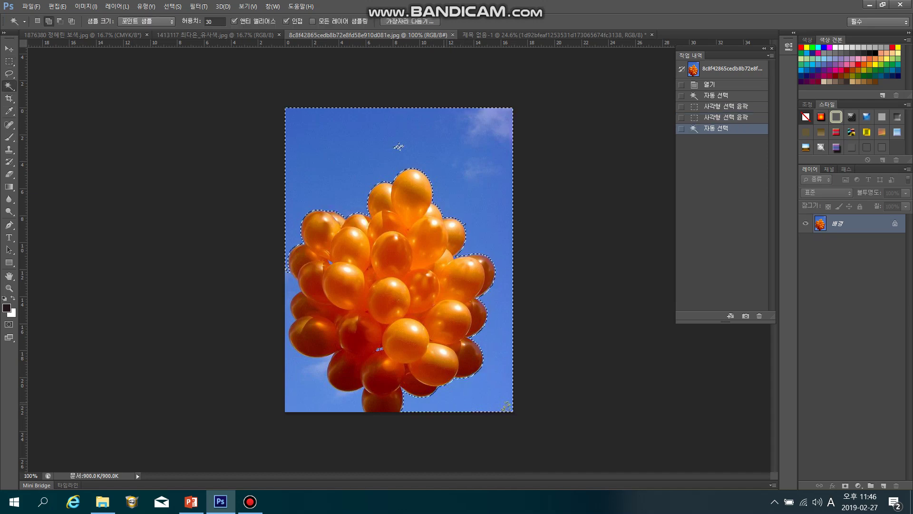
left_click(398, 146, "shift")
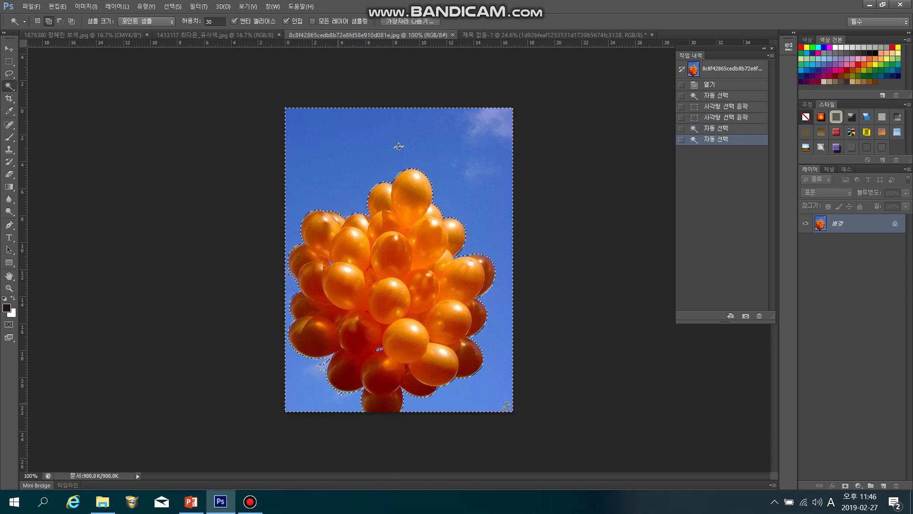
left_click(398, 146, "shift")
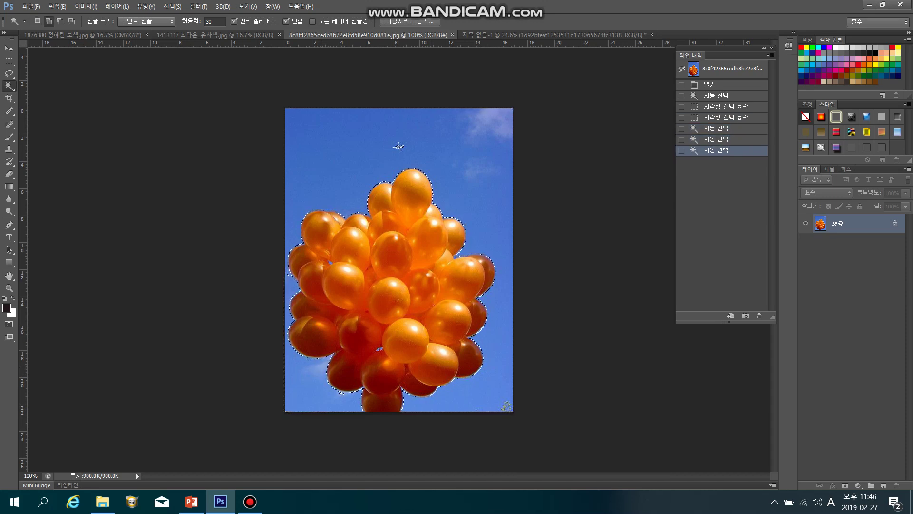
left_click(398, 146, "shift")
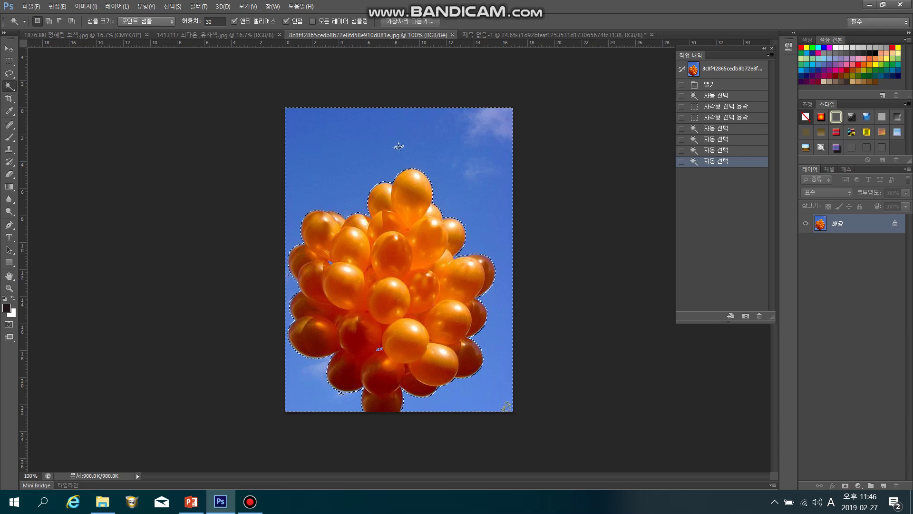
key("m")
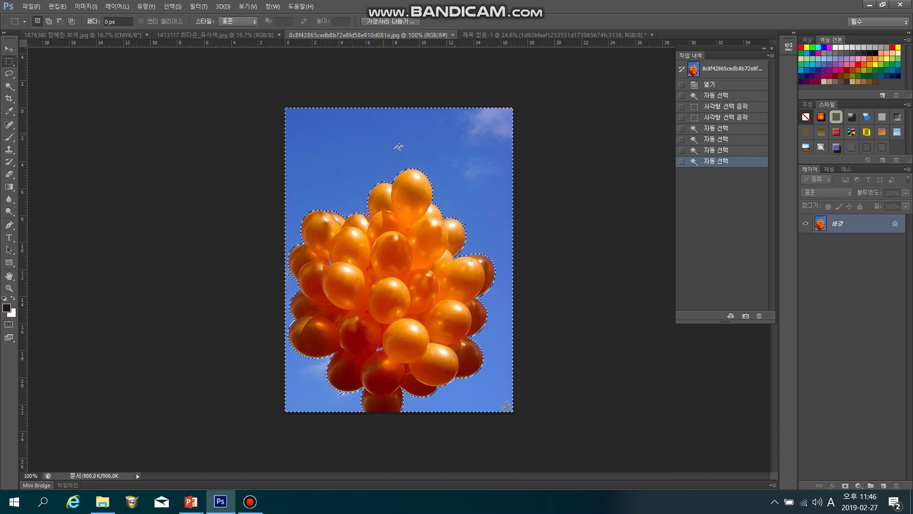
key("shift")
left_click_drag(398, 146, 399, 146)
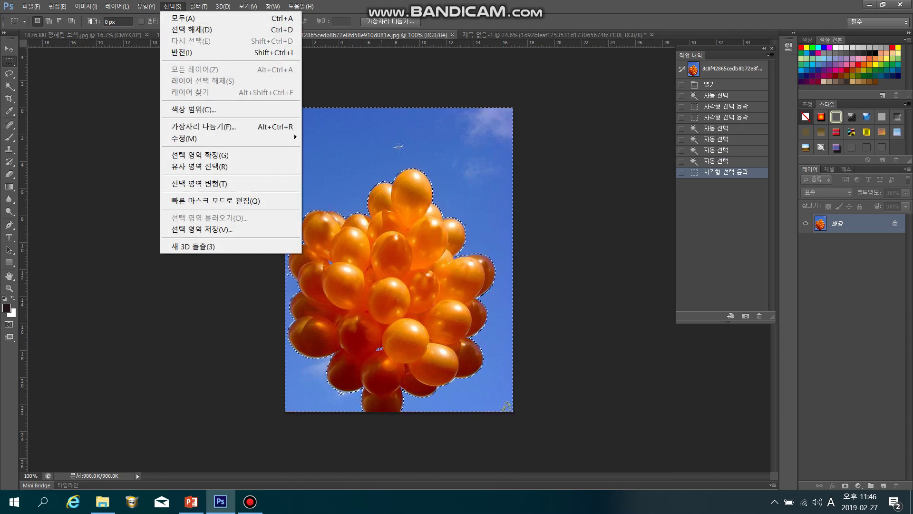
Invert the sky selection to select the balloons, and copy them into the untitled document with the cut-out woman.
right_click(409, 233)
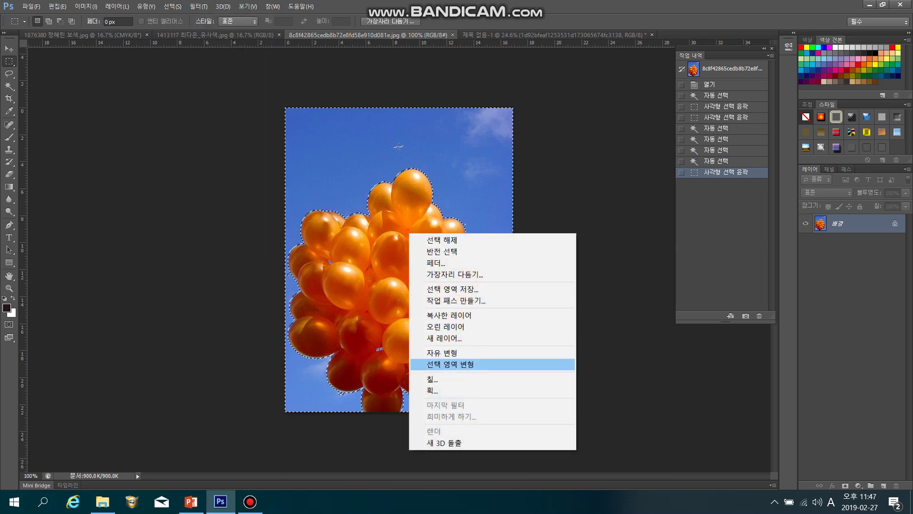
right_click(445, 139)
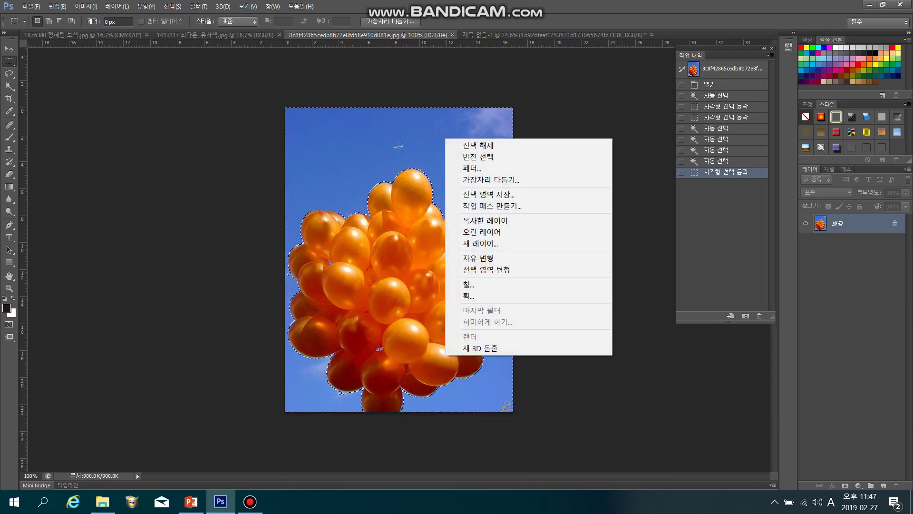
right_click(421, 135)
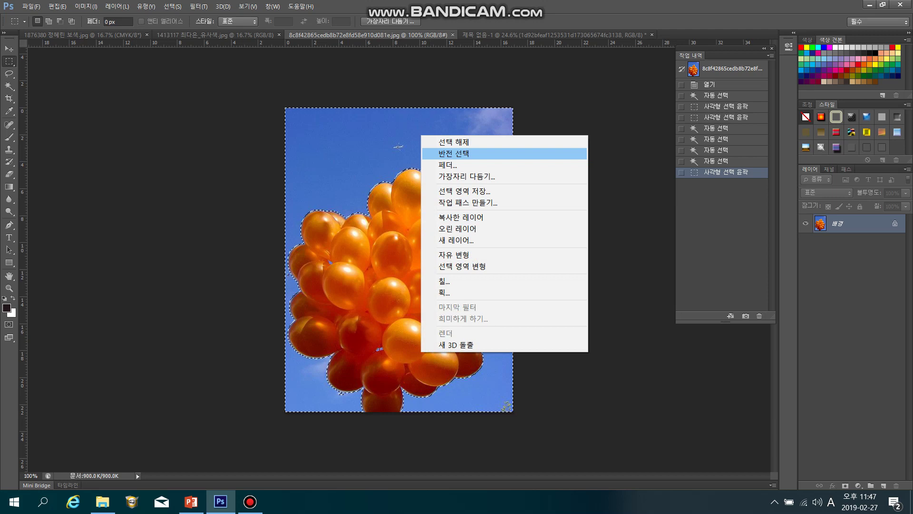
left_click(461, 156)
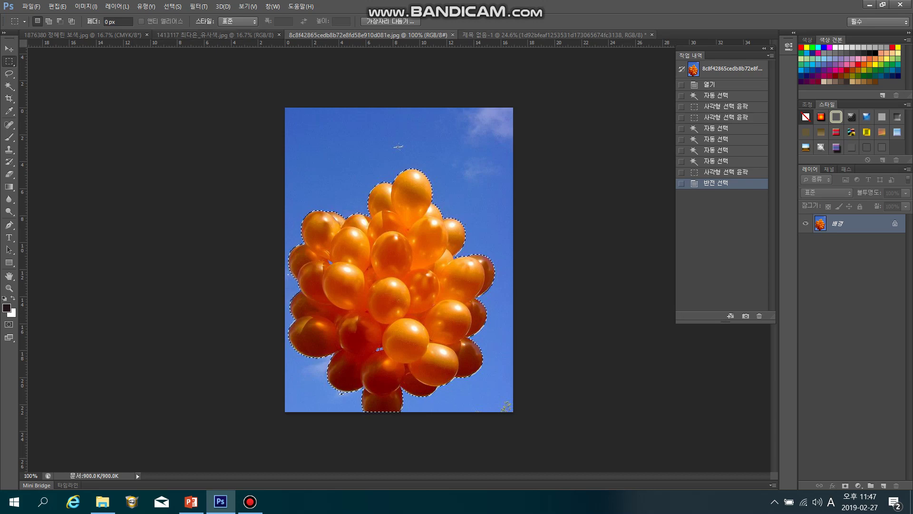
left_click(554, 35)
key("ctrl+v")
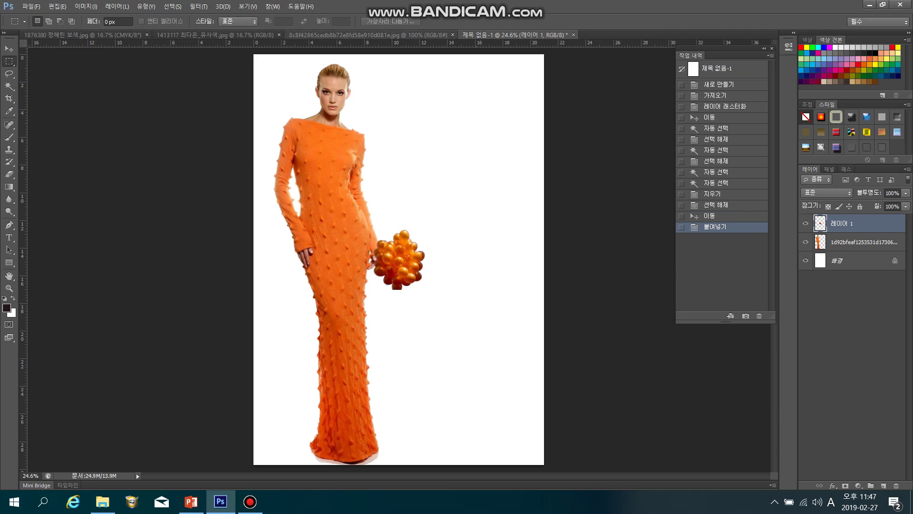
Compare the image size and resolution of the balloon photo with those of the untitled collage document, leaving both settings unchanged.
left_click(368, 35)
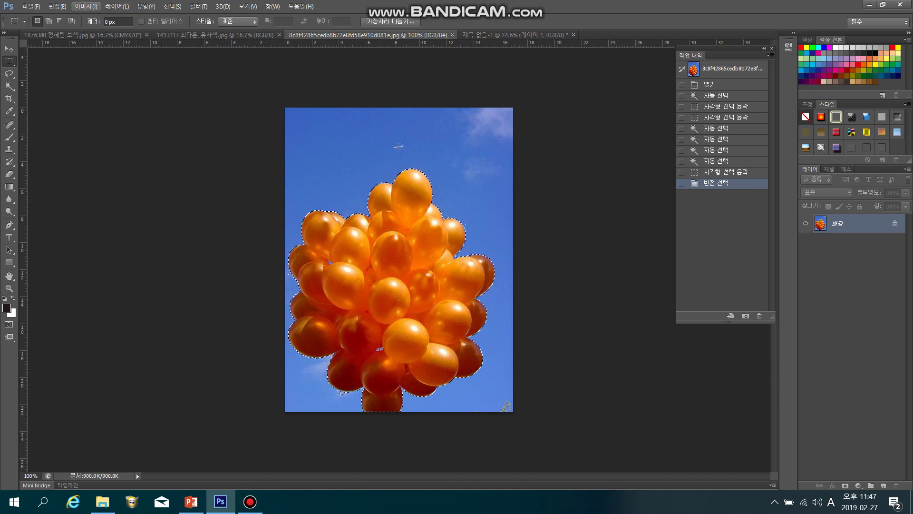
left_click(86, 6)
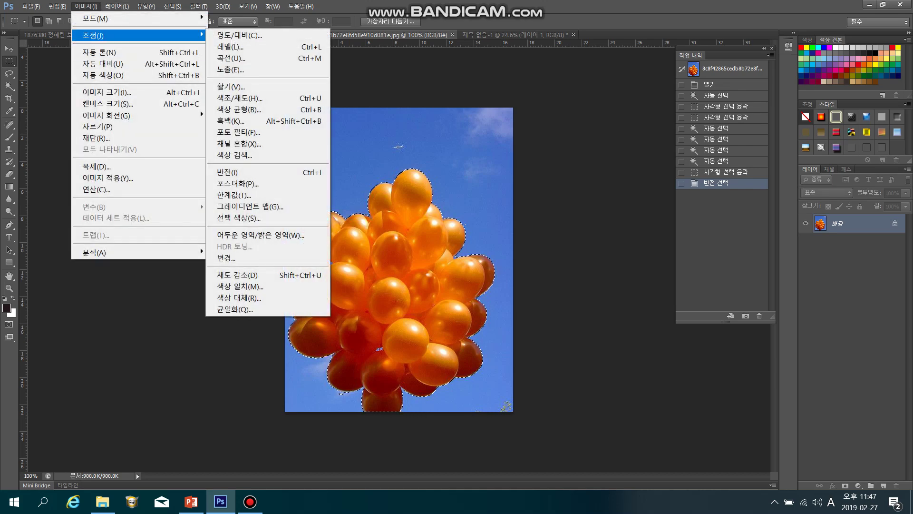
left_click(109, 93)
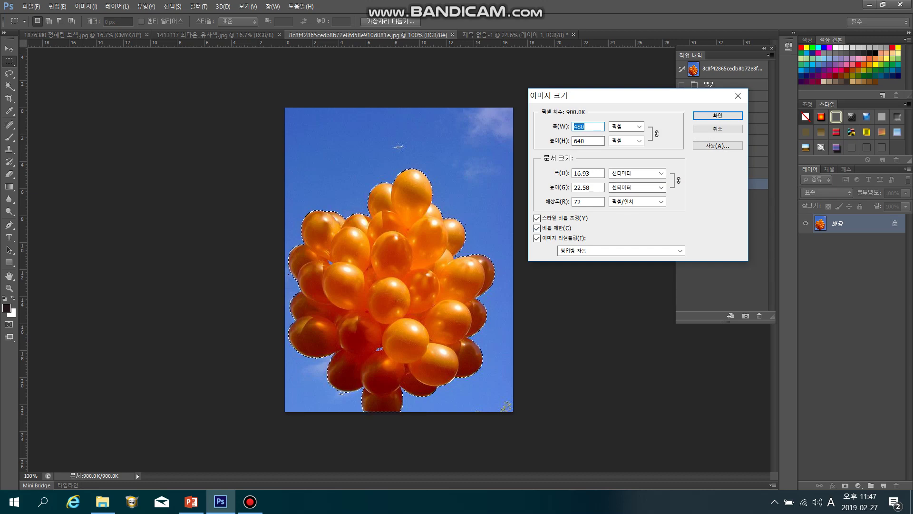
left_click(717, 129)
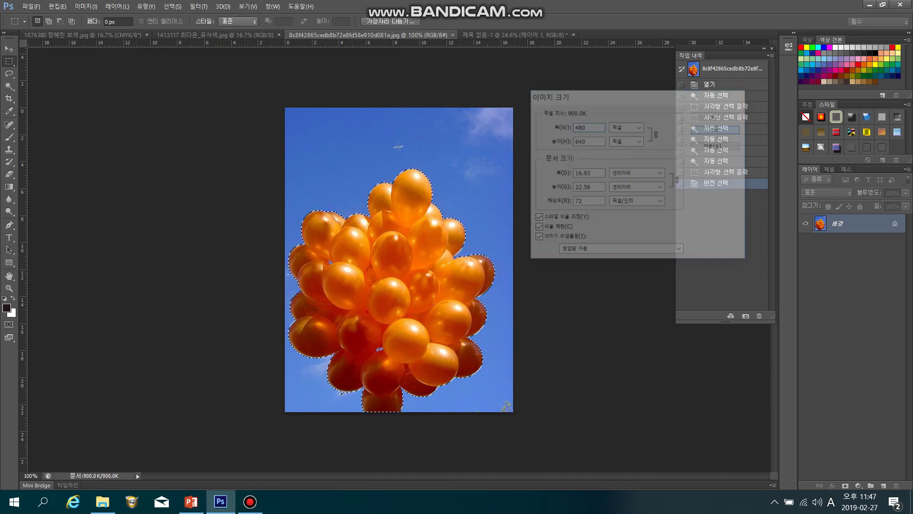
left_click(515, 35)
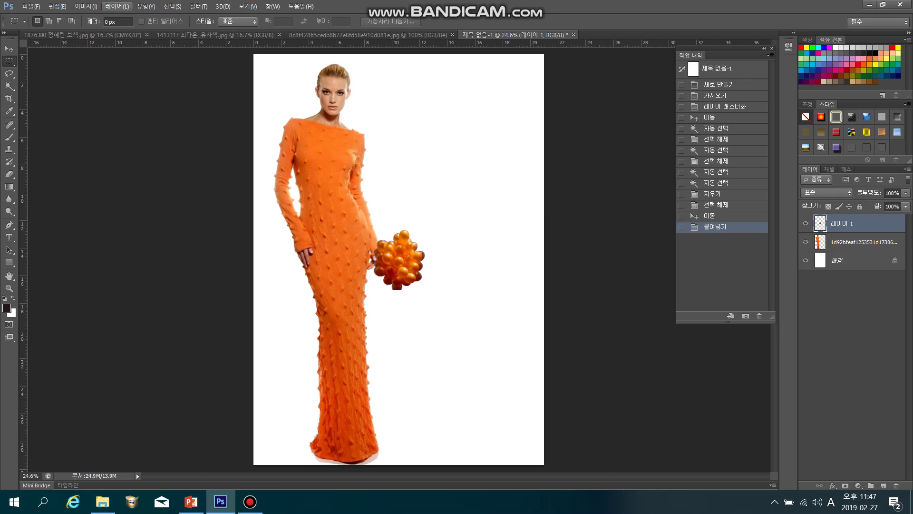
left_click(86, 6)
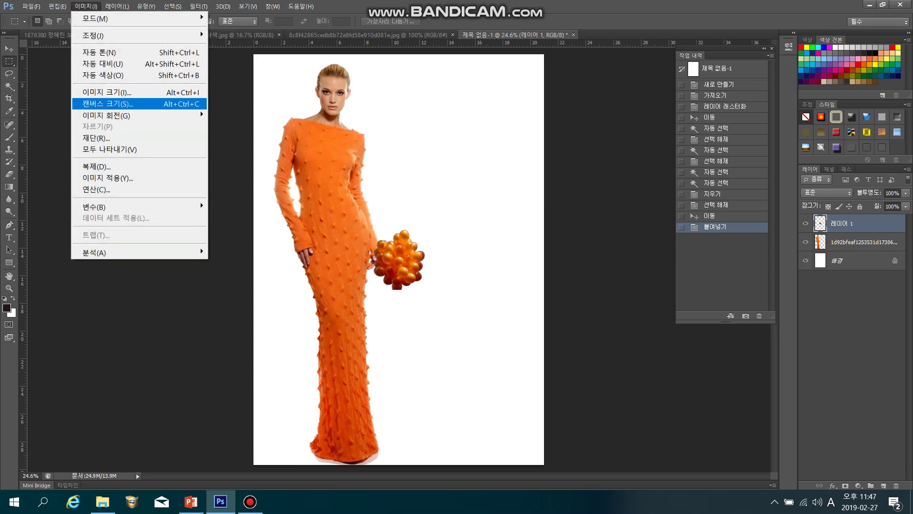
left_click(107, 93)
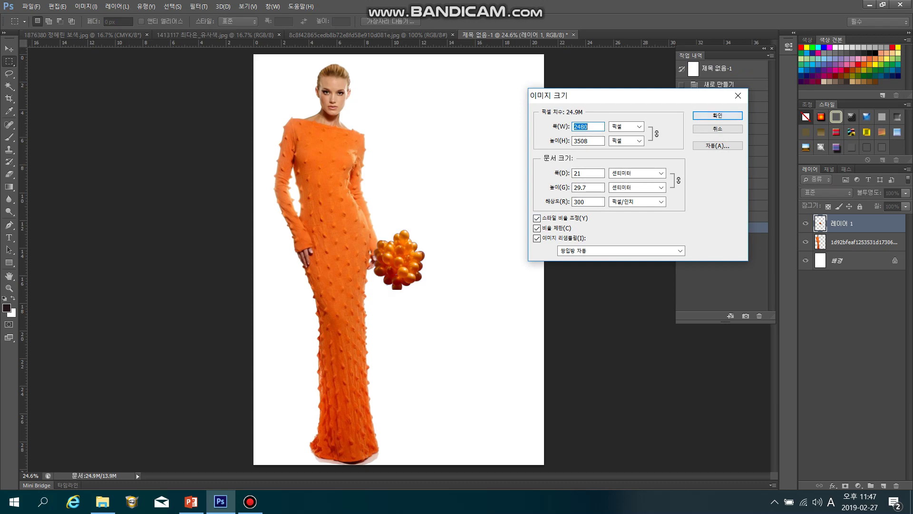
left_click(718, 129)
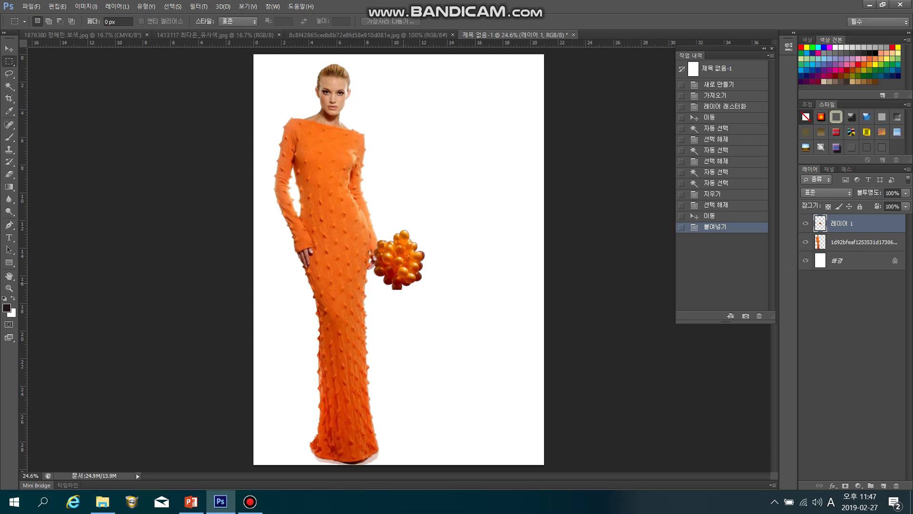
Enlarge the pasted balloons with Free Transform and move them up beside the woman's head, near the page's top edge.
key("ctrl+t")
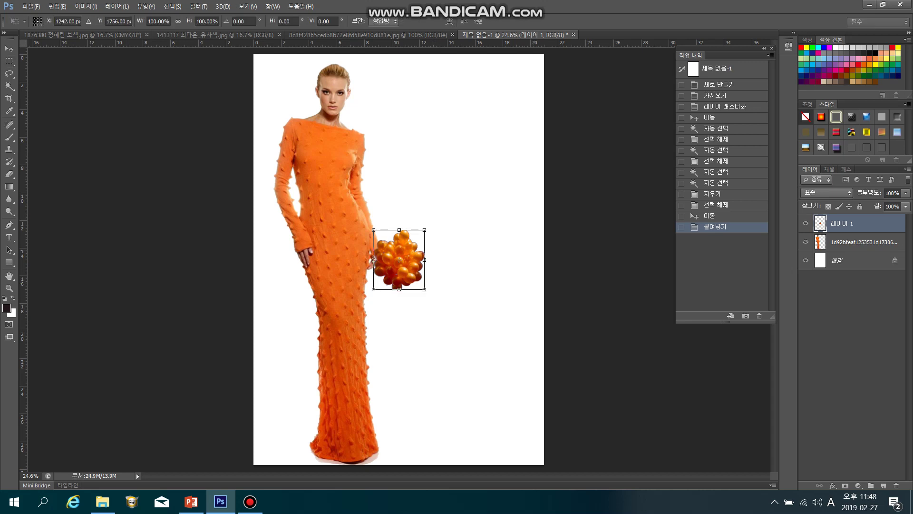
left_click_drag(424, 229, 512, 129)
key("Return")
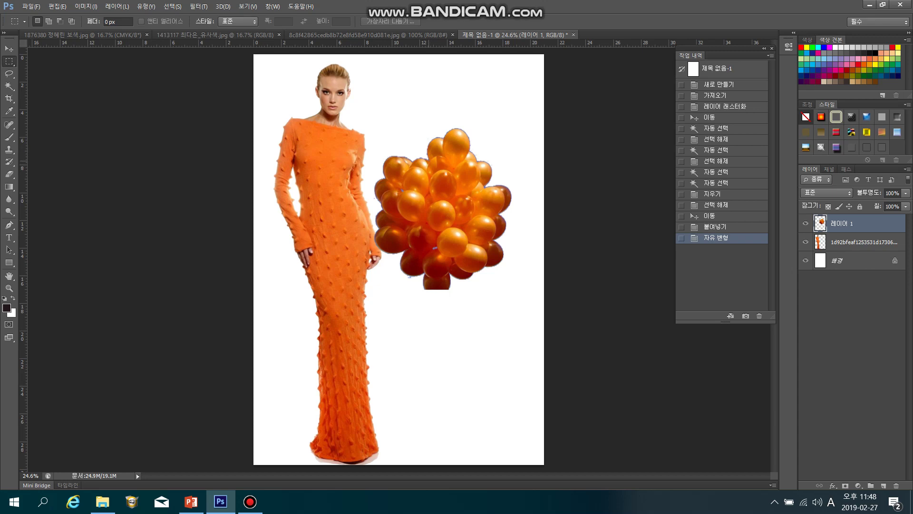
key("v")
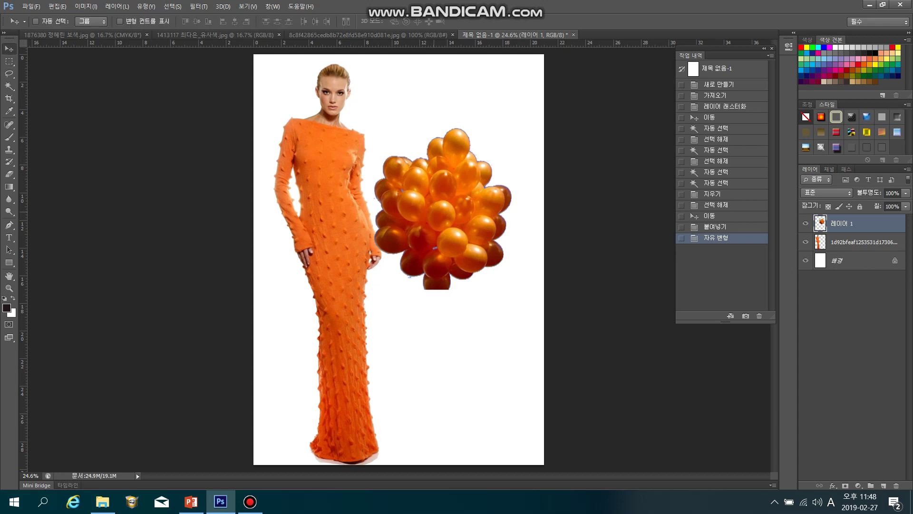
left_click_drag(447, 190, 416, 112)
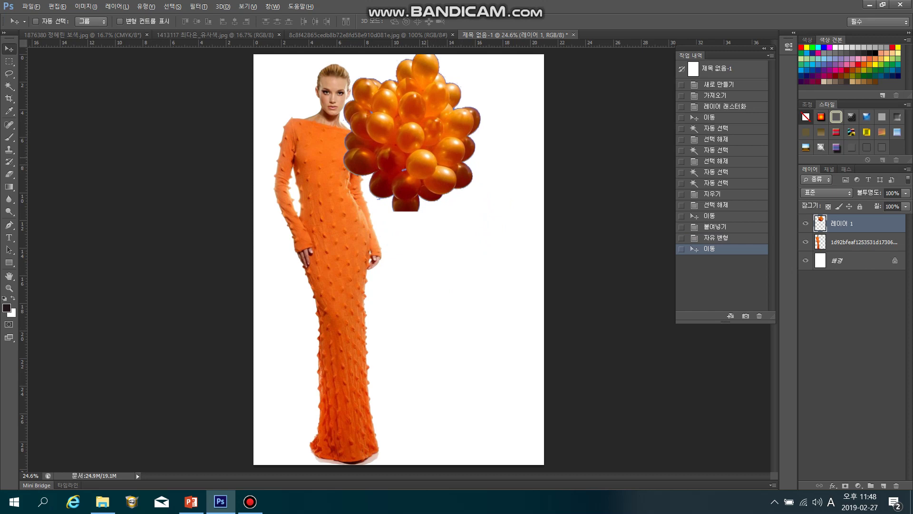
Duplicate the balloon layer beside the original bunch, and shift the copy's hue to +28 with Hue/Saturation.
left_click_drag(428, 157, 498, 157)
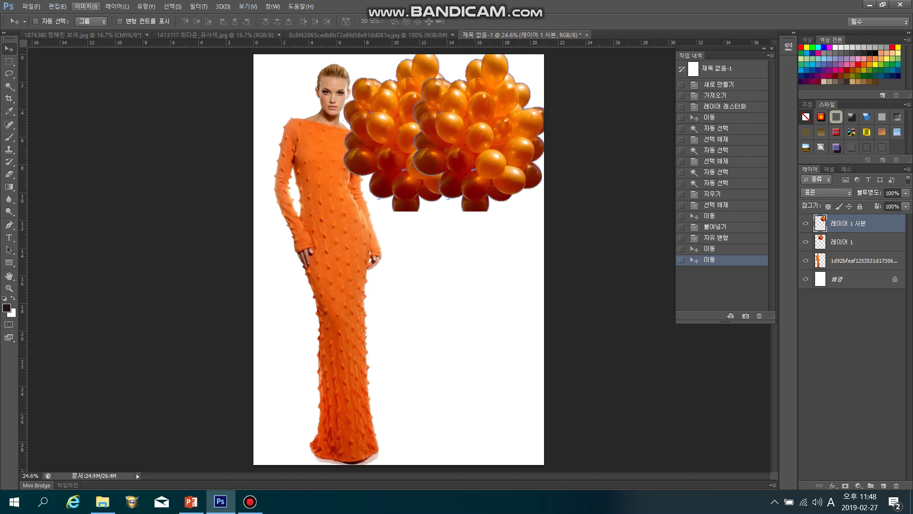
left_click(86, 7)
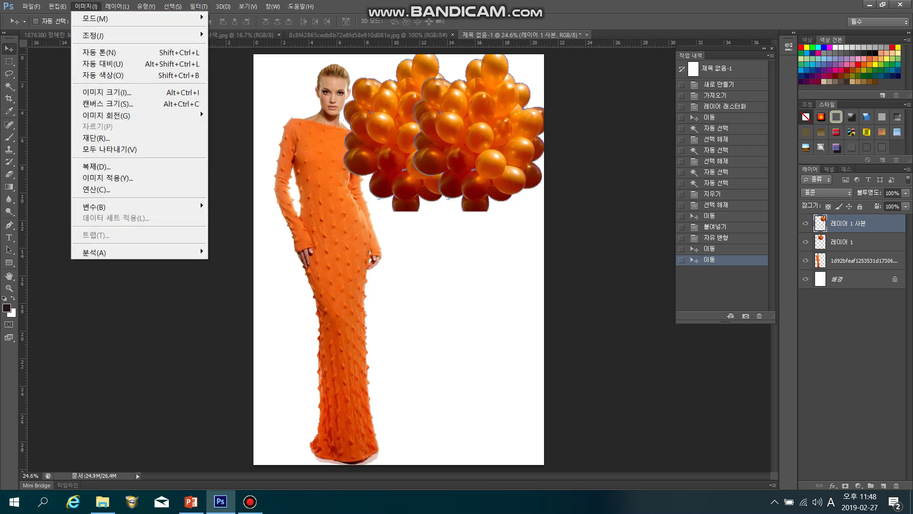
mouse_move(94, 36)
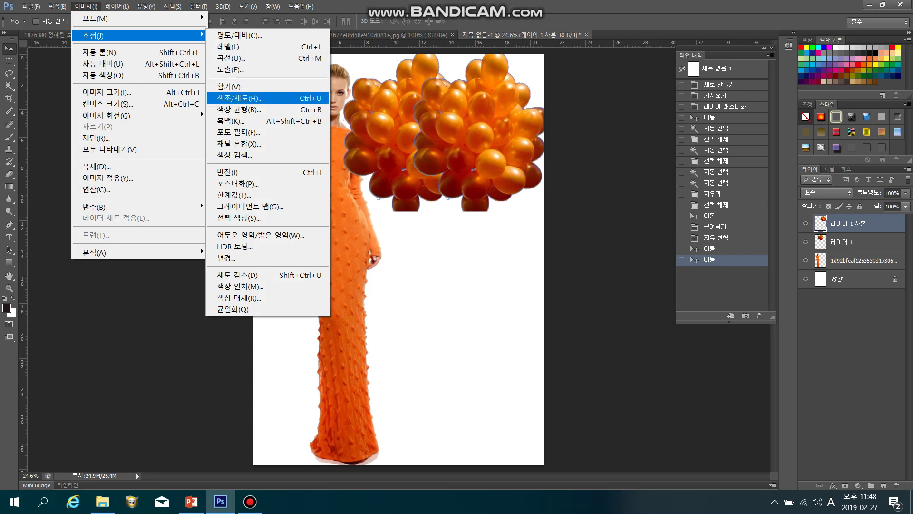
left_click(248, 98)
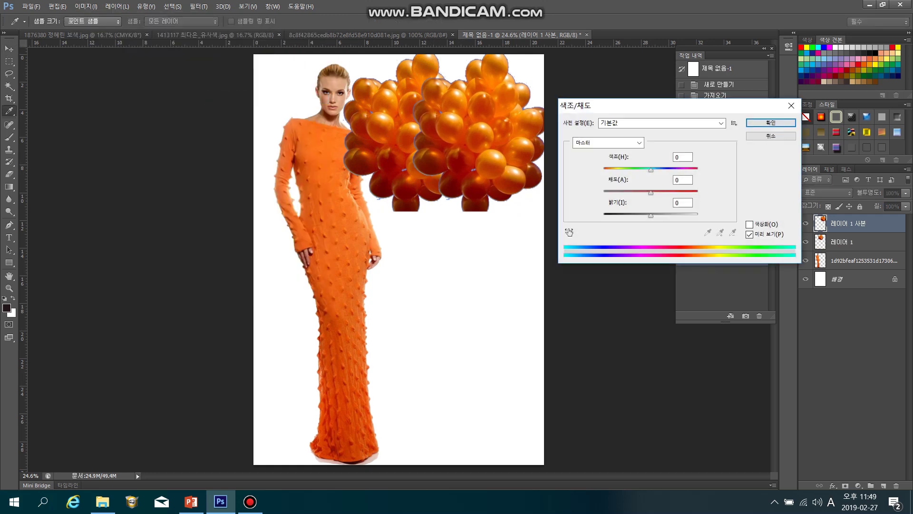
mouse_move(651, 170)
left_mouse_down()
mouse_move(615, 170)
mouse_move(664, 169)
left_mouse_up()
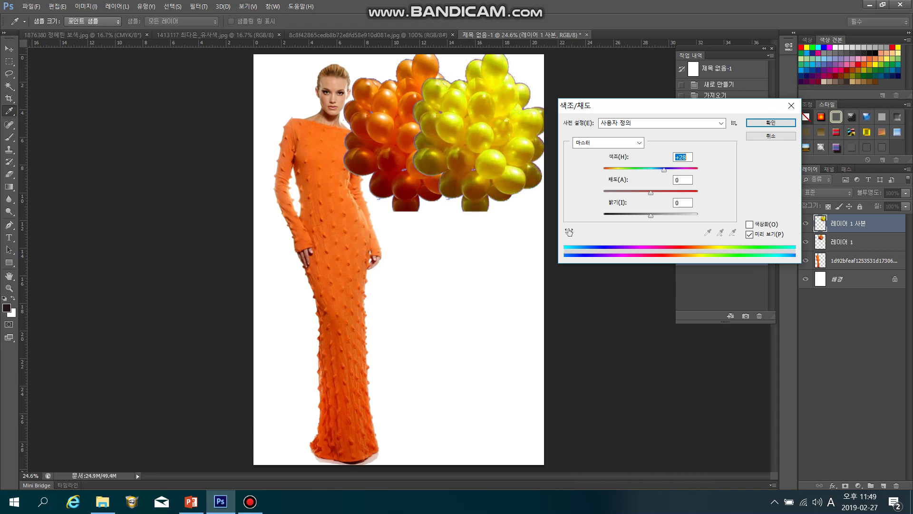
left_click(771, 123)
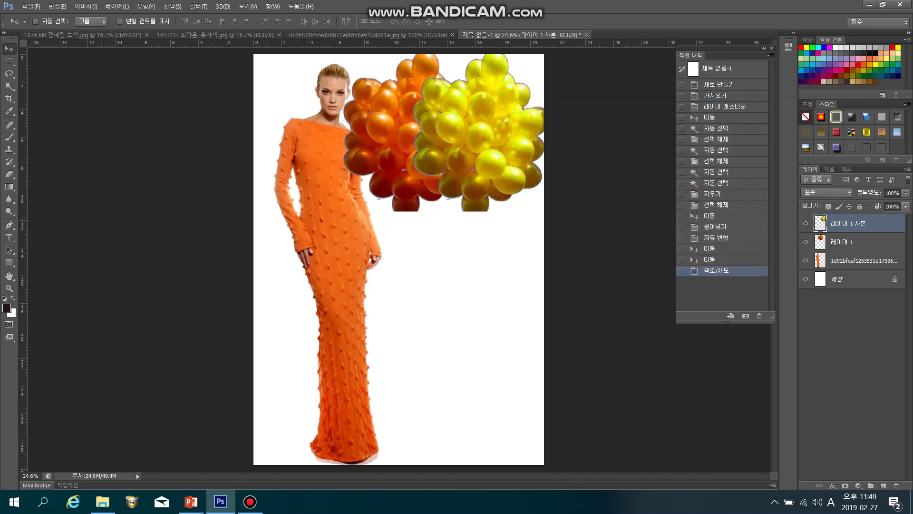
left_click(86, 7)
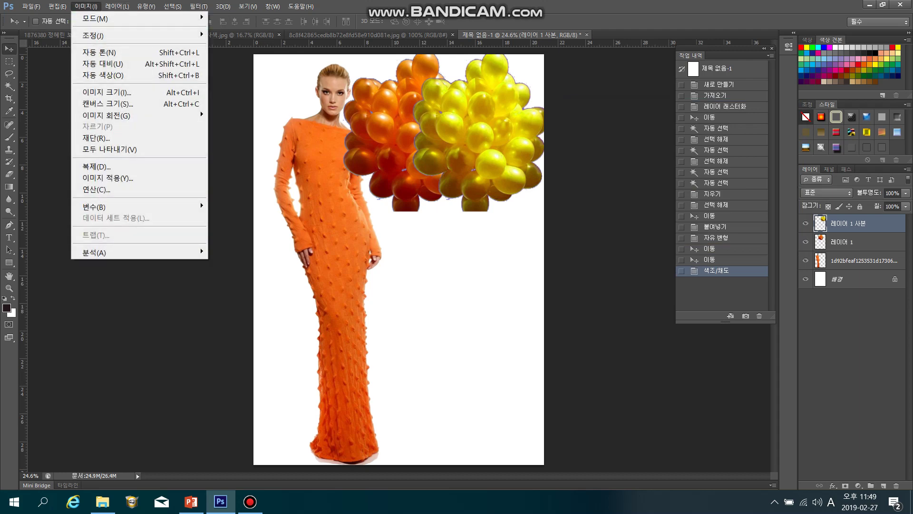
mouse_move(114, 35)
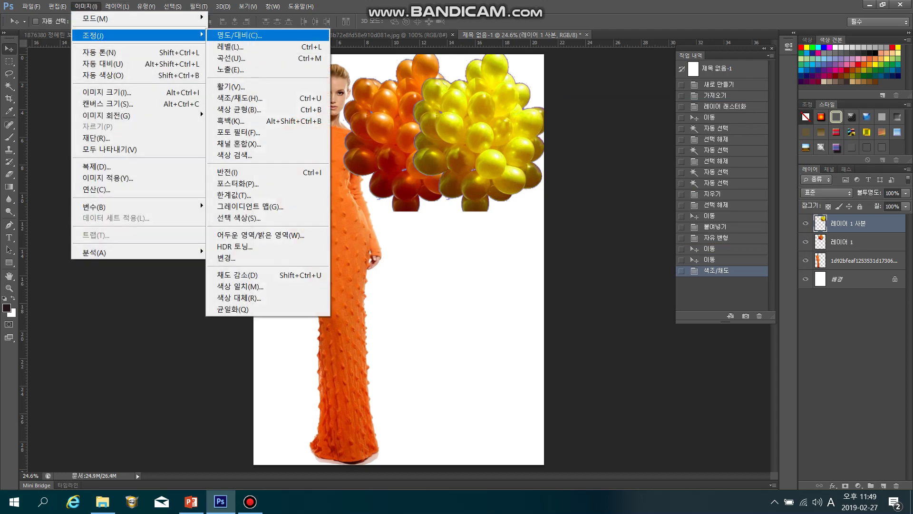
key("Down")
key("Down")
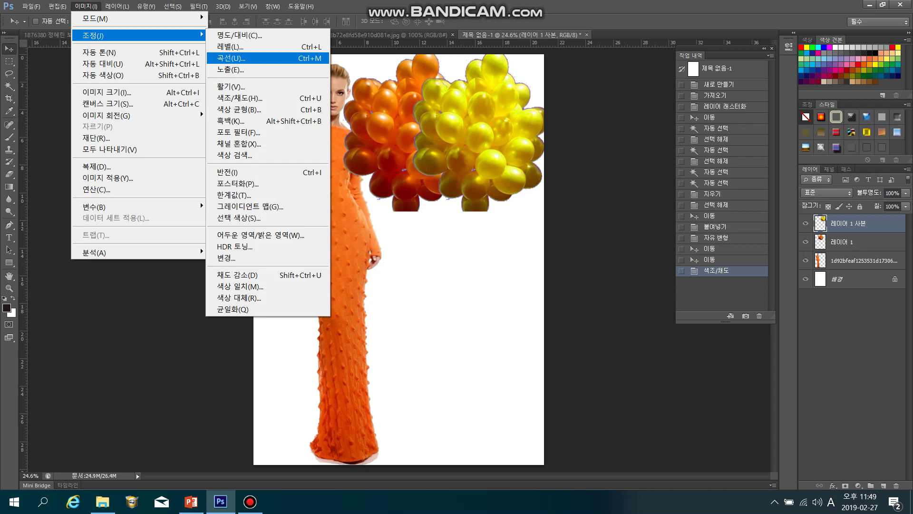
key("Up")
key("Up")
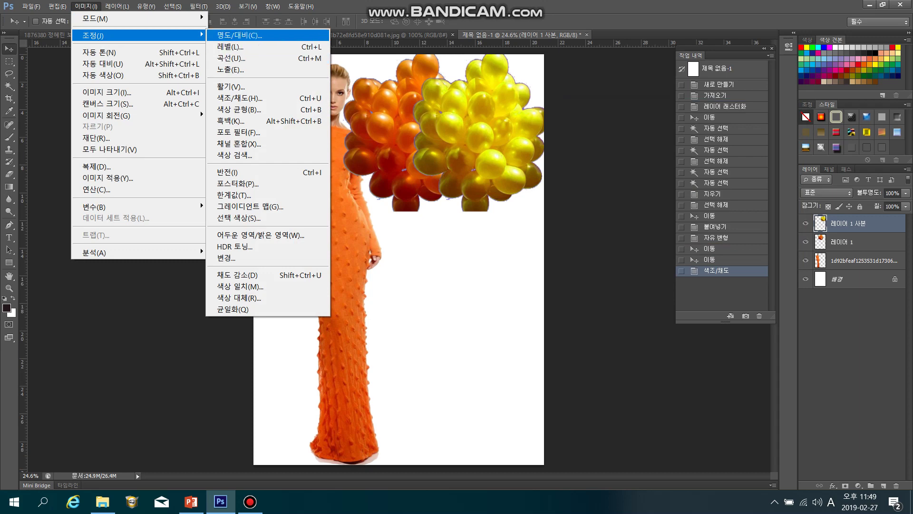
key("Return")
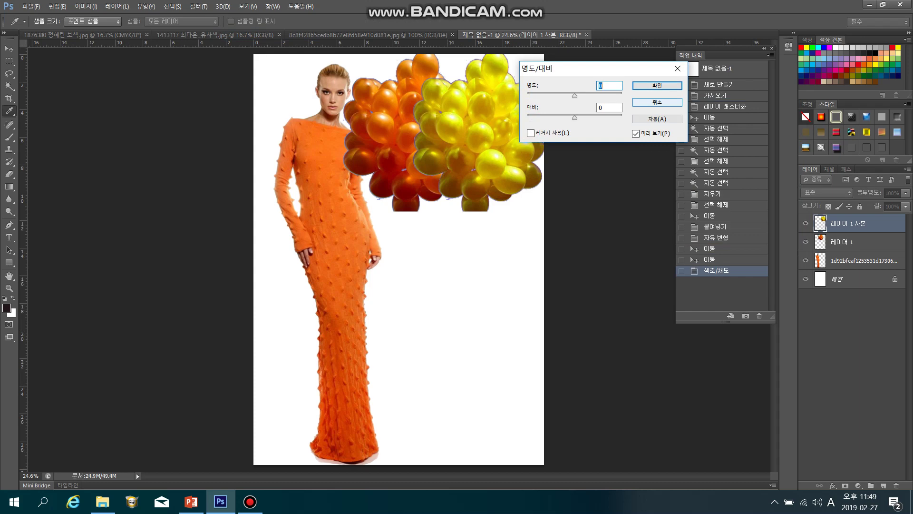
left_click(658, 103)
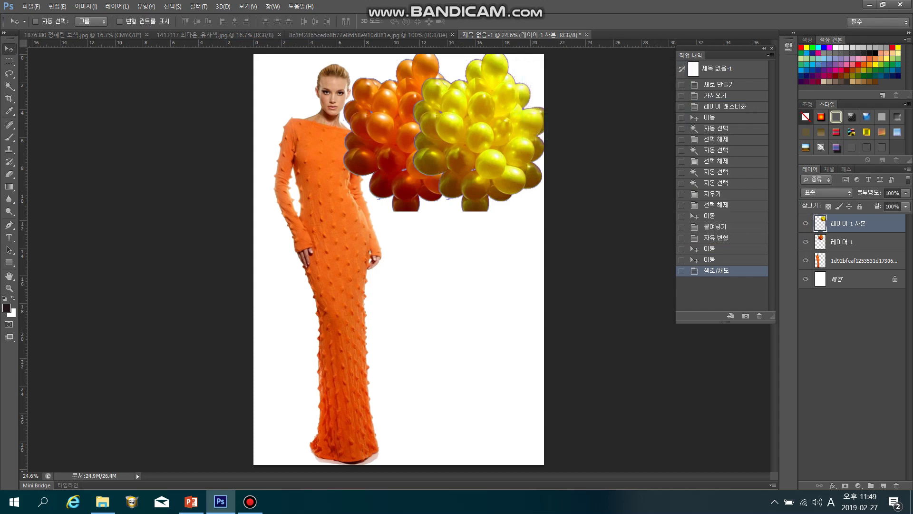
Hide and delete the original orange balloon layer, keeping the yellow copy beside the woman.
left_click(805, 242)
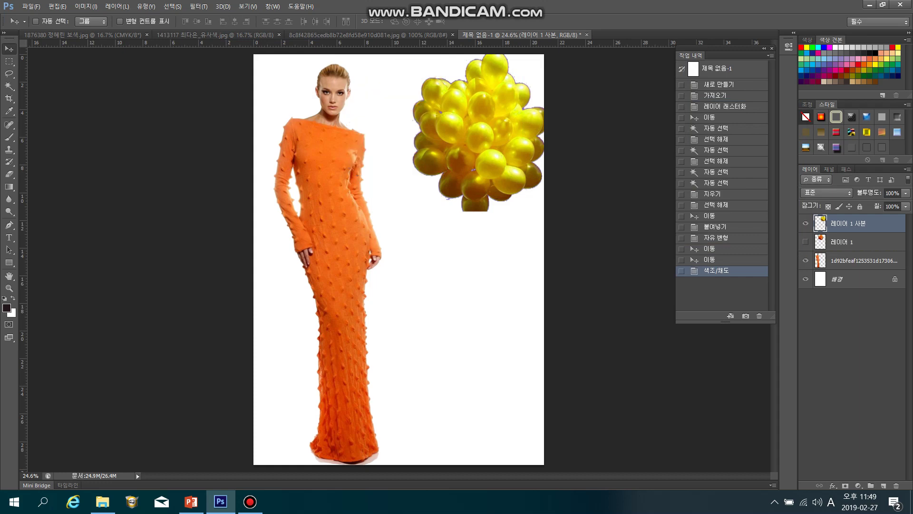
left_click_drag(844, 242, 896, 485)
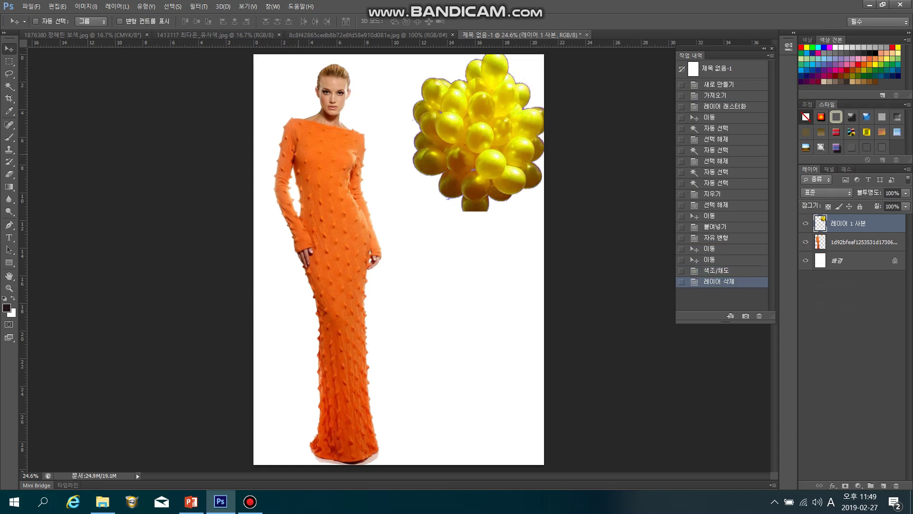
key("ctrl+o")
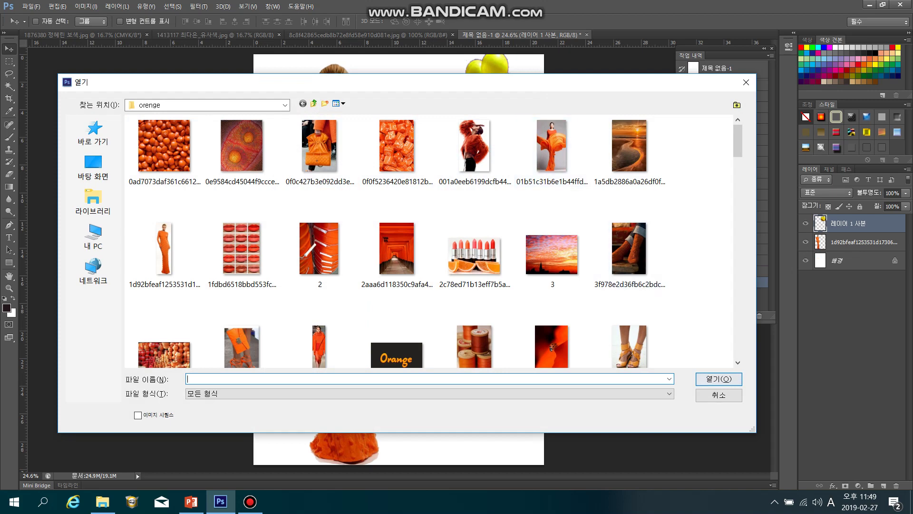
left_click(718, 395)
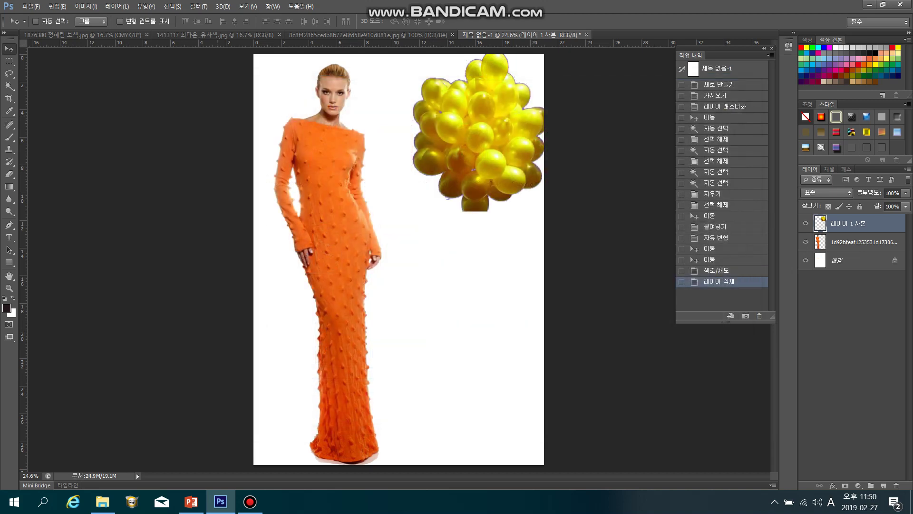